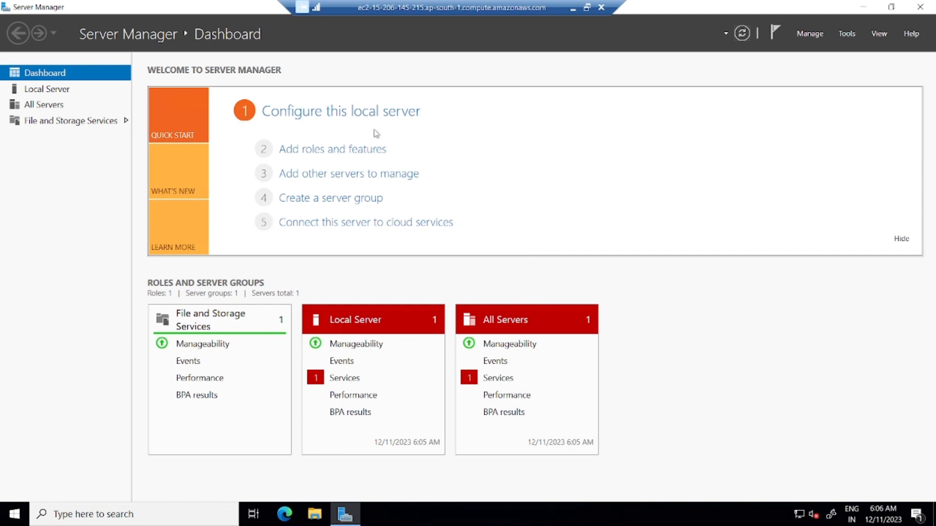
# - Show the Local Server page with this machine's properties and recent events
pyautogui.click(80, 93)
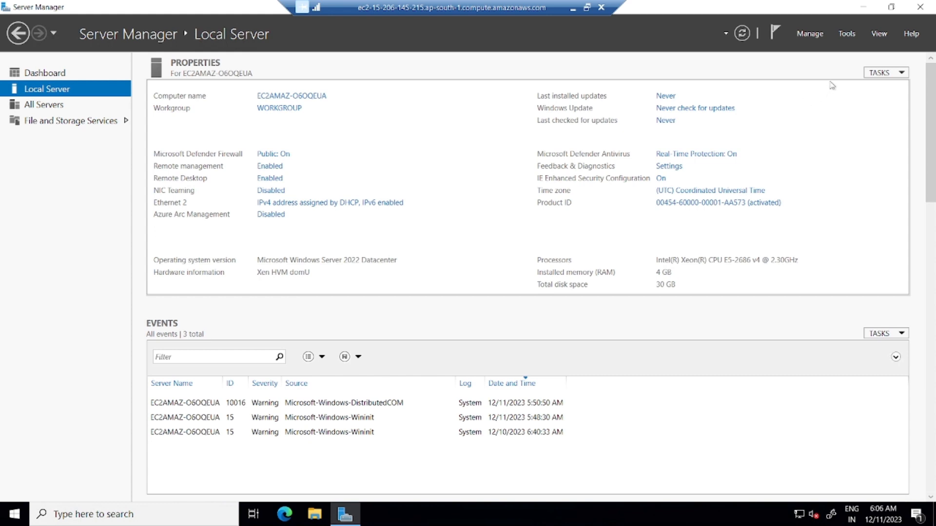
# - Launch the Add Roles and Features Wizard from the Manage menu after browsing Tools
pyautogui.click(847, 35)
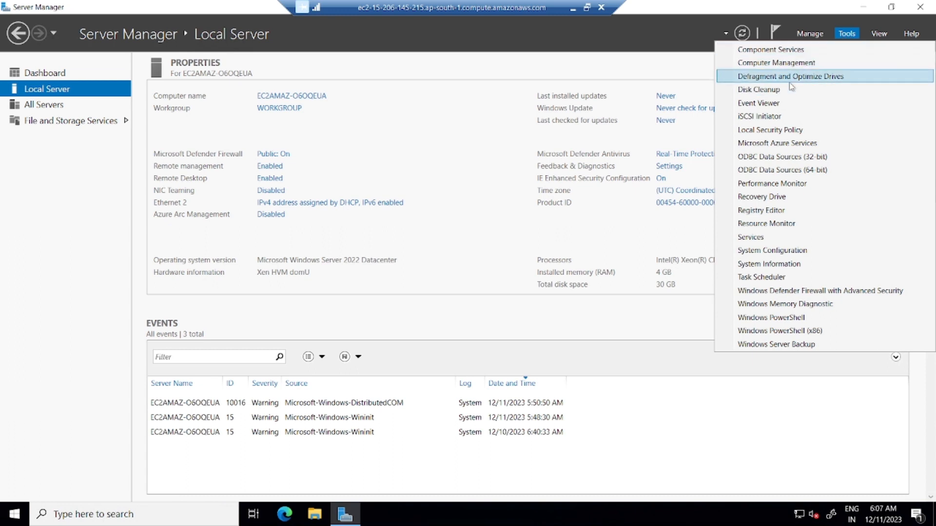
pyautogui.click(807, 34)
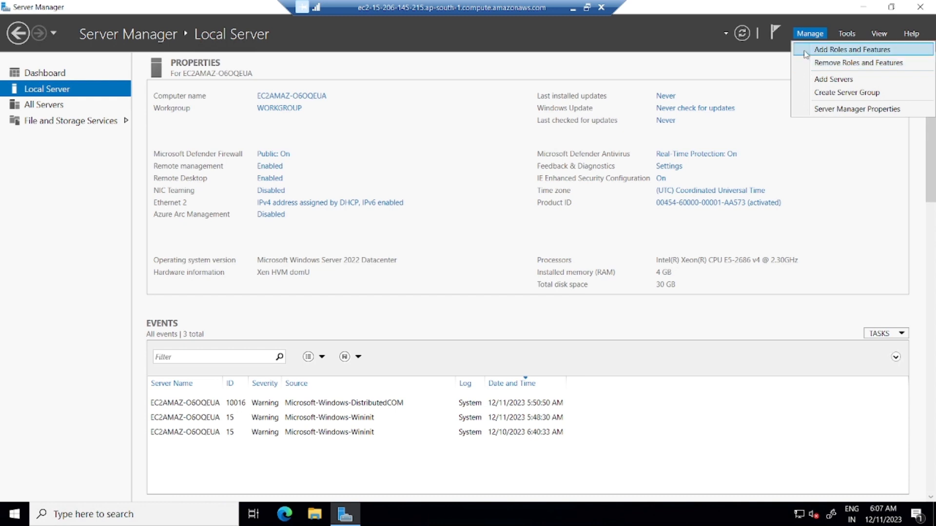
pyautogui.click(806, 51)
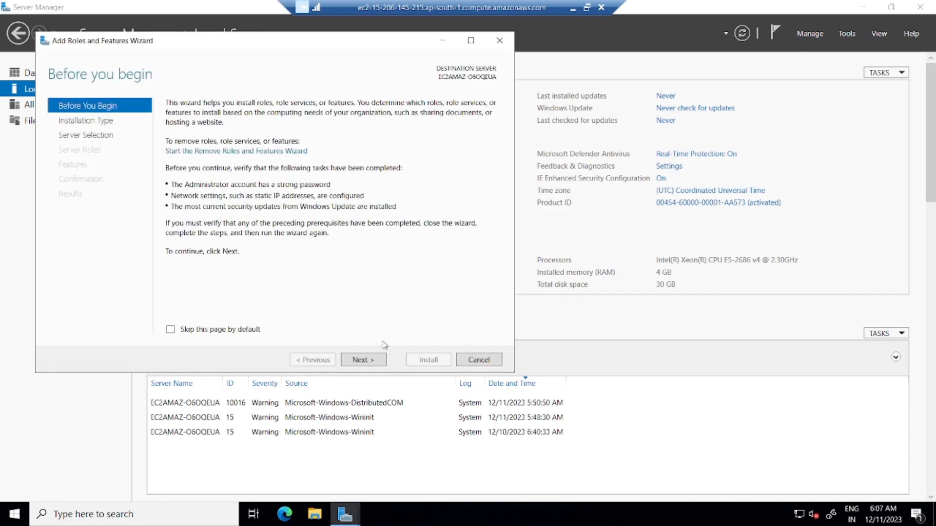
# - Advance the wizard with role-based installation and the local server as destination
pyautogui.click(363, 364)
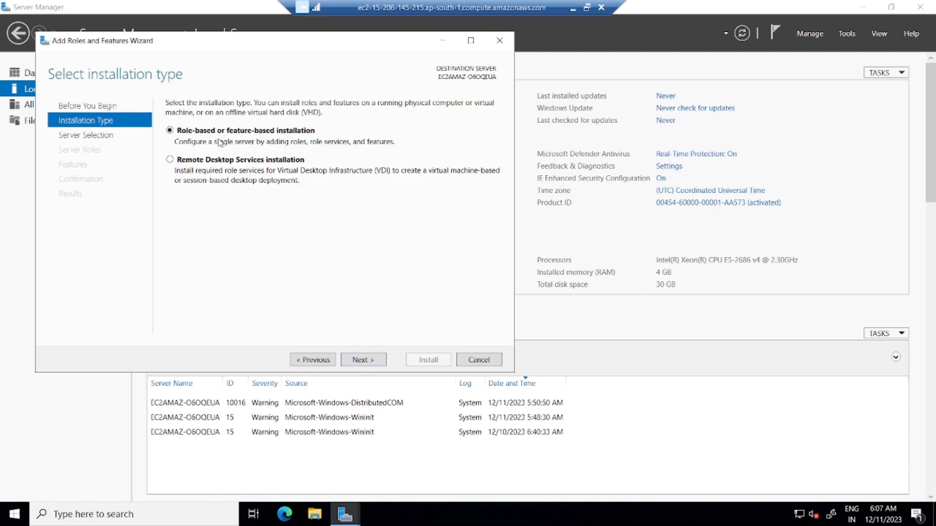
pyautogui.click(372, 360)
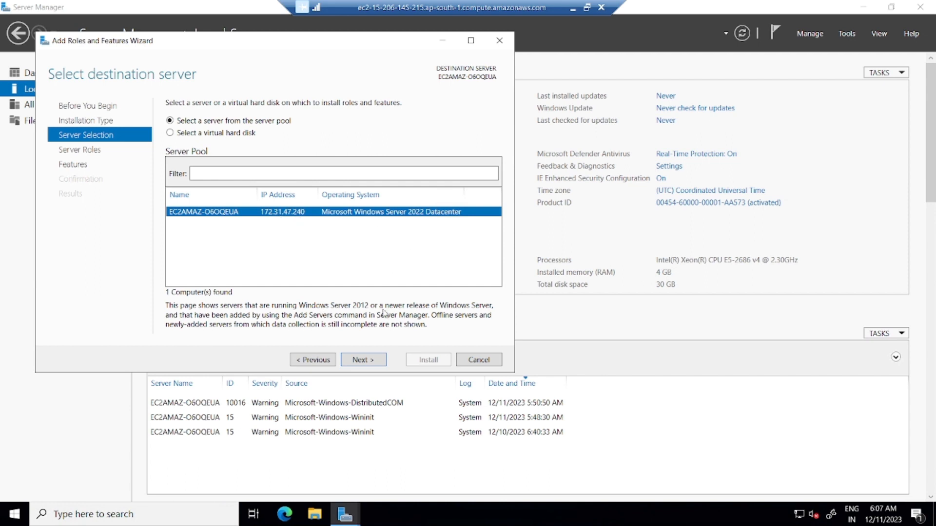
pyautogui.click(360, 360)
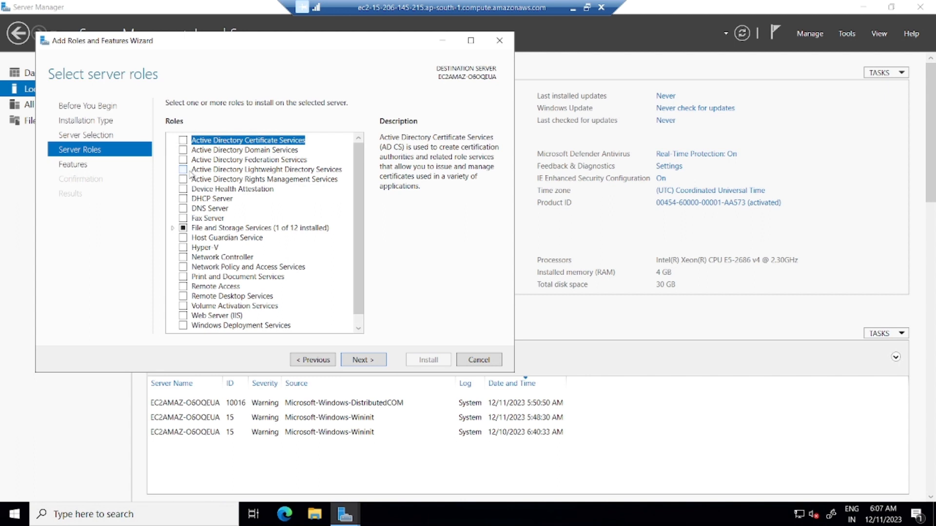
# - Select Active Directory Domain Services plus its required management tools and start installing
pyautogui.click(184, 151)
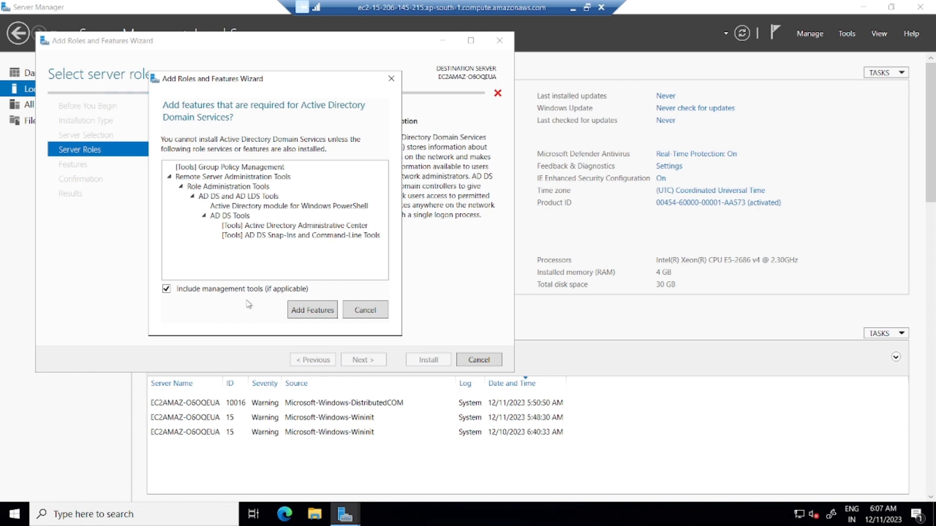
pyautogui.click(313, 312)
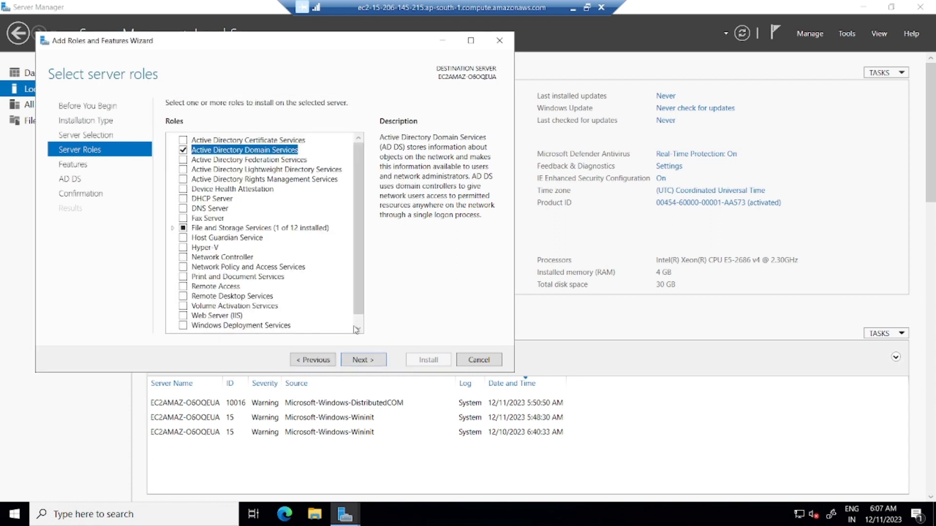
pyautogui.click(368, 363)
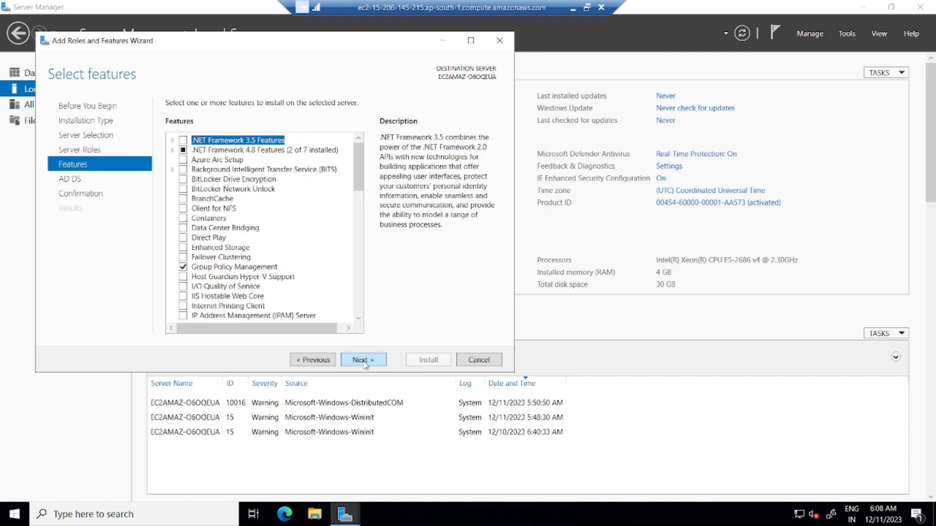
pyautogui.click(365, 363)
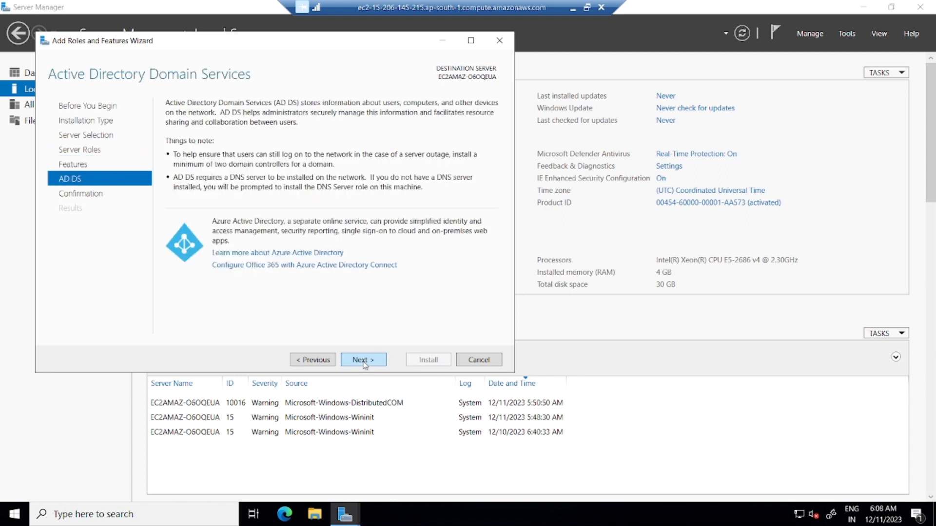
pyautogui.click(364, 360)
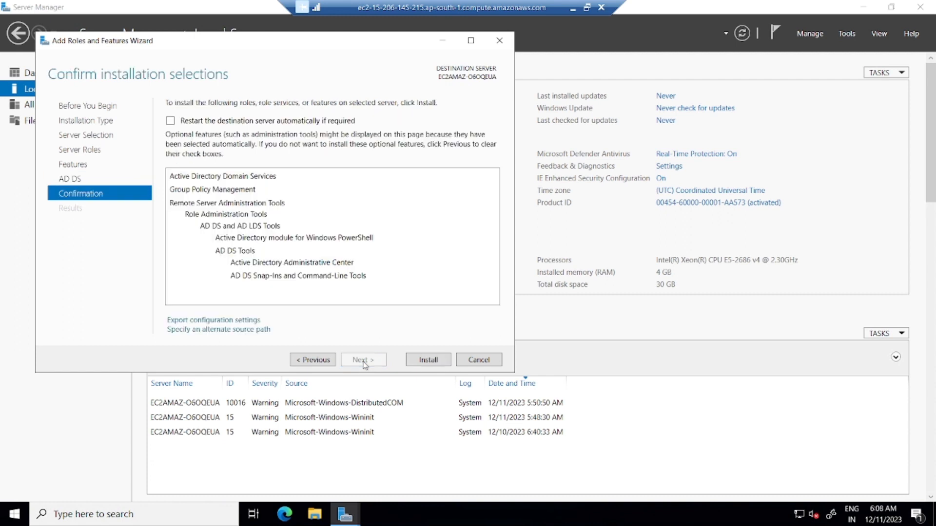
pyautogui.click(431, 364)
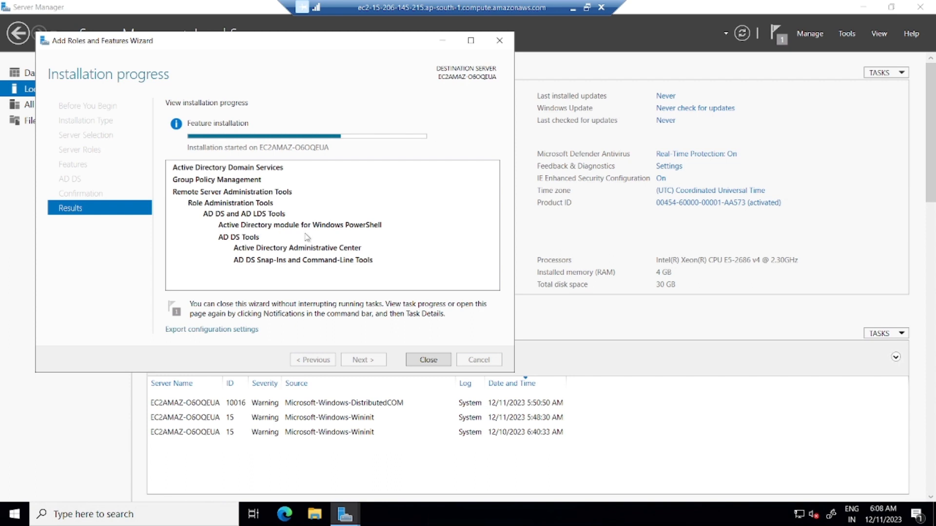
# - Minimize the Remote Desktop session while the AD DS installation progresses
pyautogui.click(573, 9)
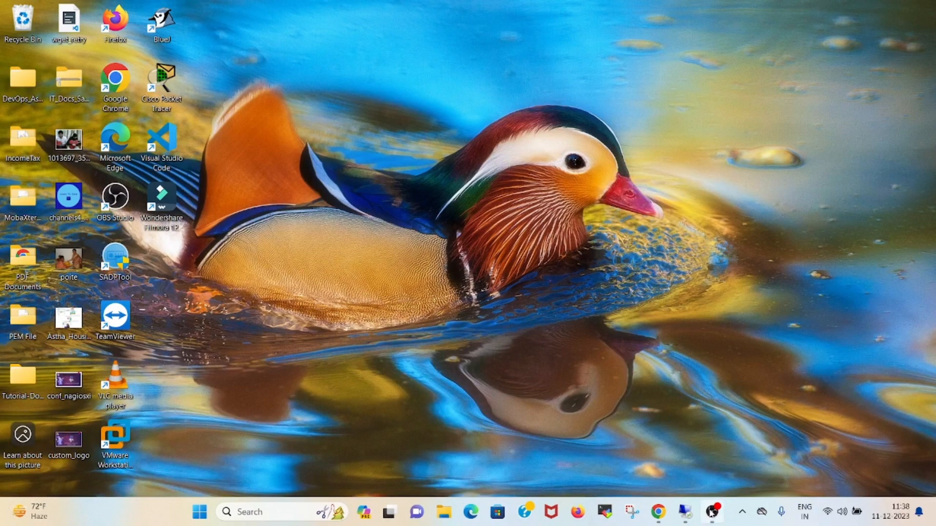
# - Confirm the OBS recording is running, then switch back to the Remote Desktop session
pyautogui.click(713, 512)
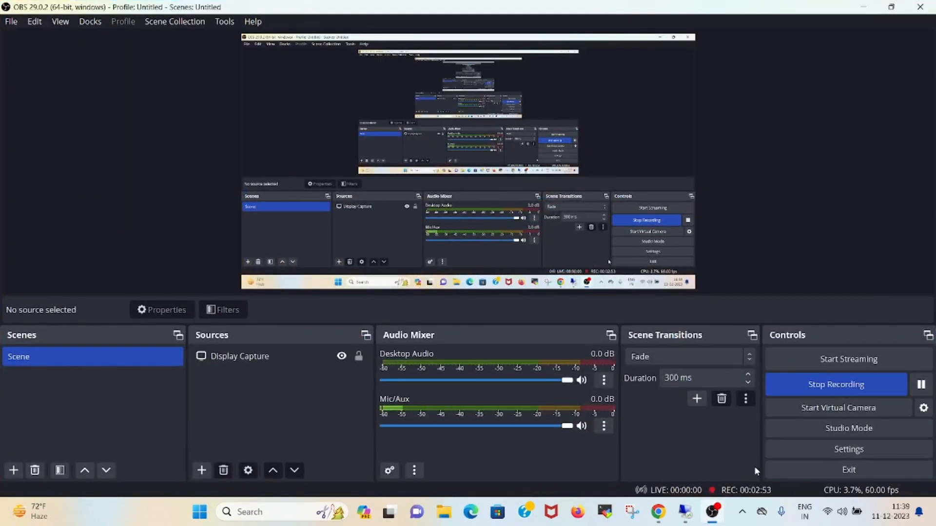
pyautogui.click(684, 512)
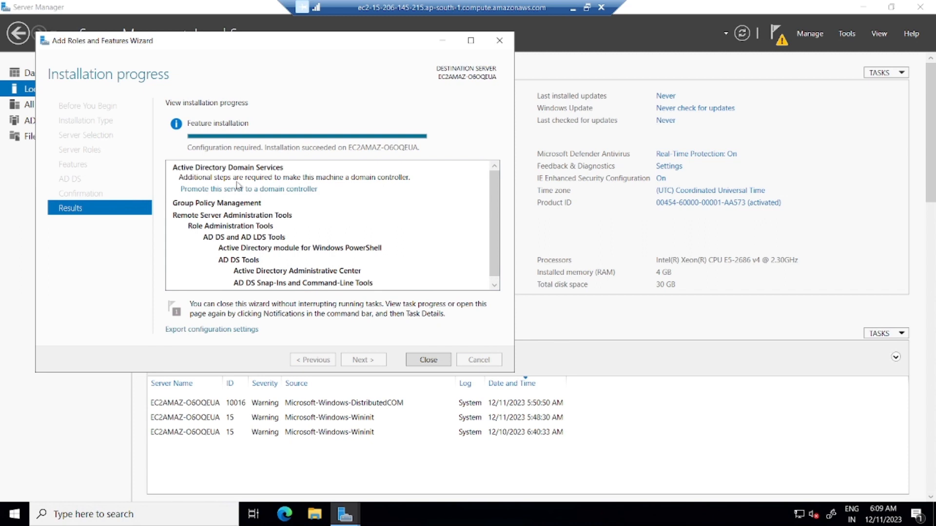
# - Close the finished wizard and launch domain controller promotion from the notifications flag
pyautogui.click(427, 360)
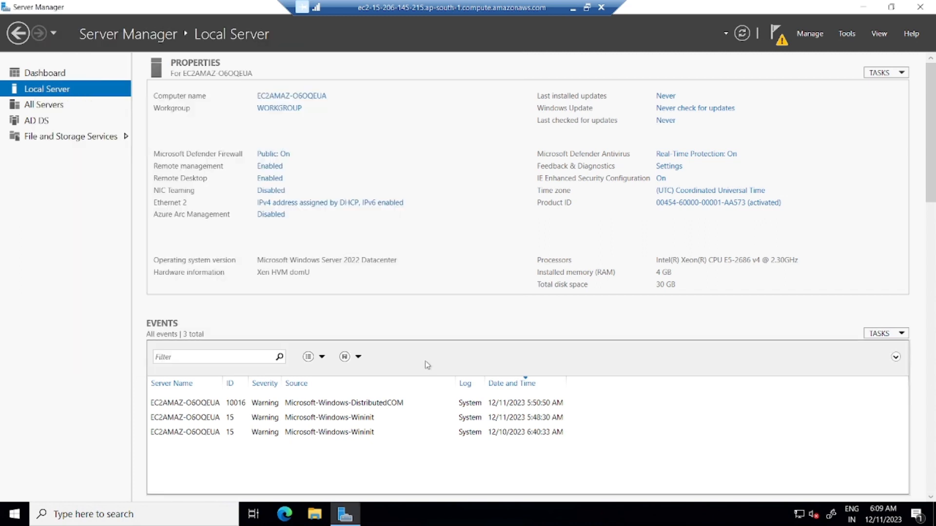
pyautogui.click(780, 39)
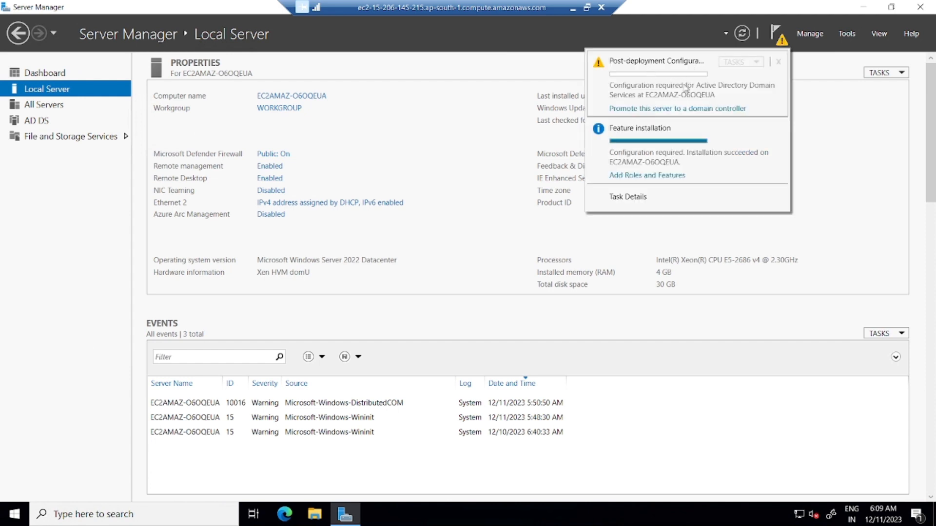
pyautogui.click(651, 110)
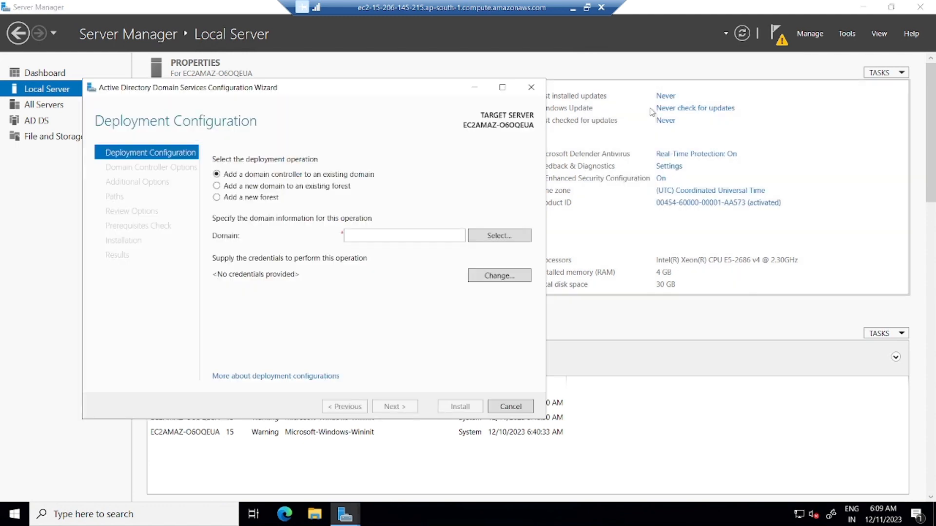
# - Choose a new forest with root domain learntocode94.com and continue
pyautogui.click(242, 200)
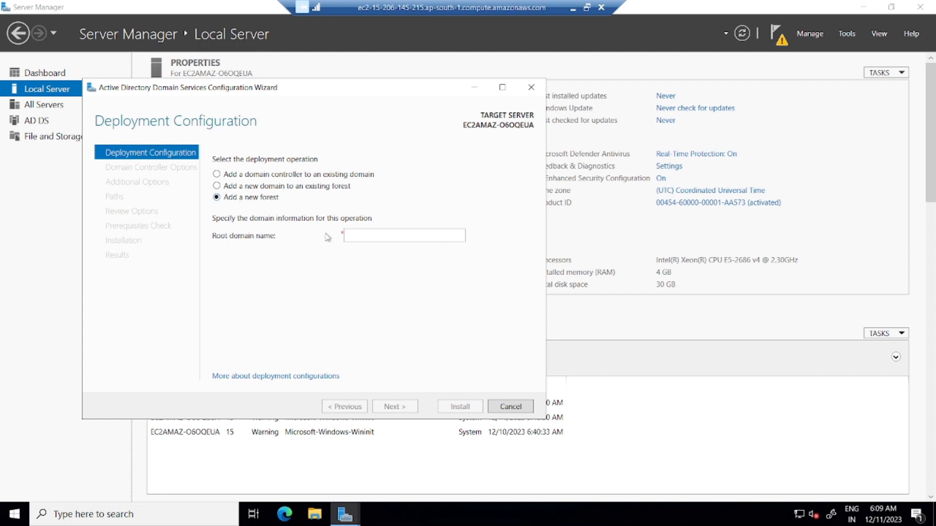
pyautogui.click(347, 235)
pyautogui.write('lear')
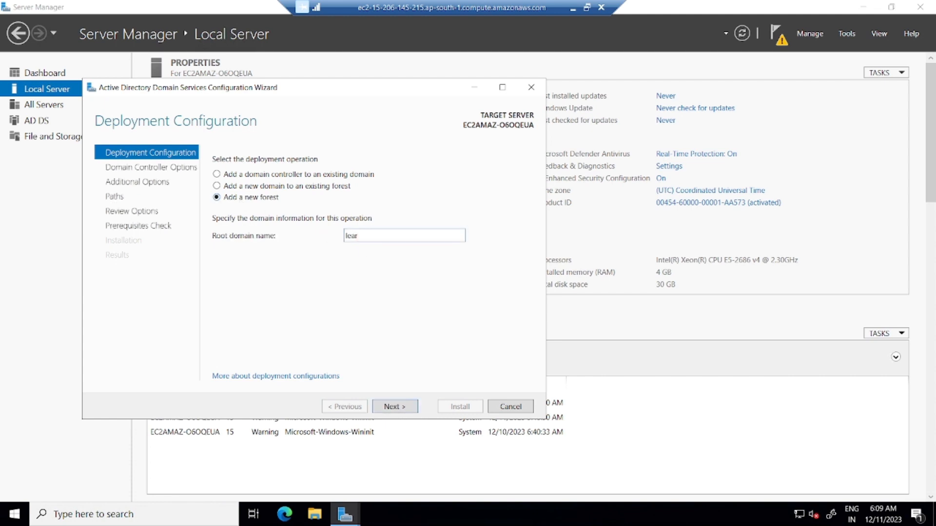
pyautogui.write('ntocode94.com')
pyautogui.click(405, 409)
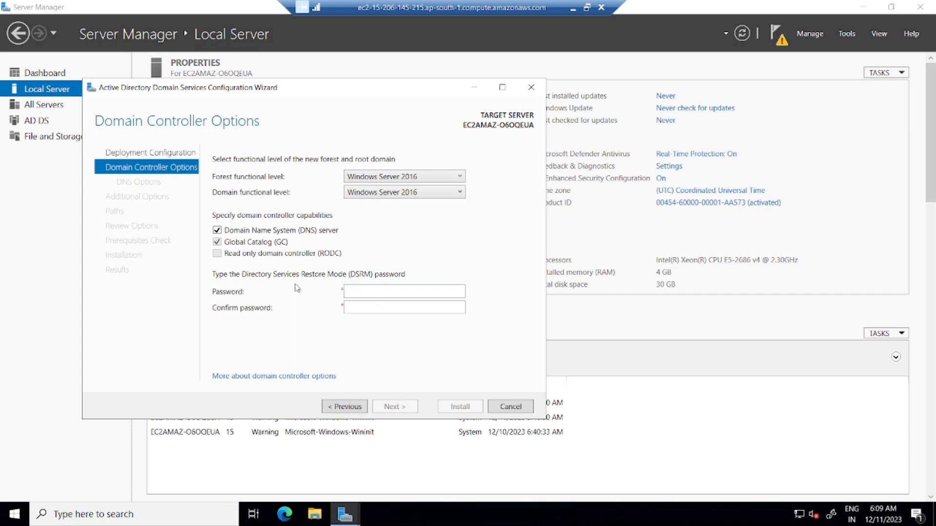
# - Enter and confirm the DSRM password, then pass DNS Options without delegation
pyautogui.click(390, 292)
pyautogui.write('P')
pyautogui.write('•••••••')
pyautogui.press('Tab')
pyautogui.write('••••••••')
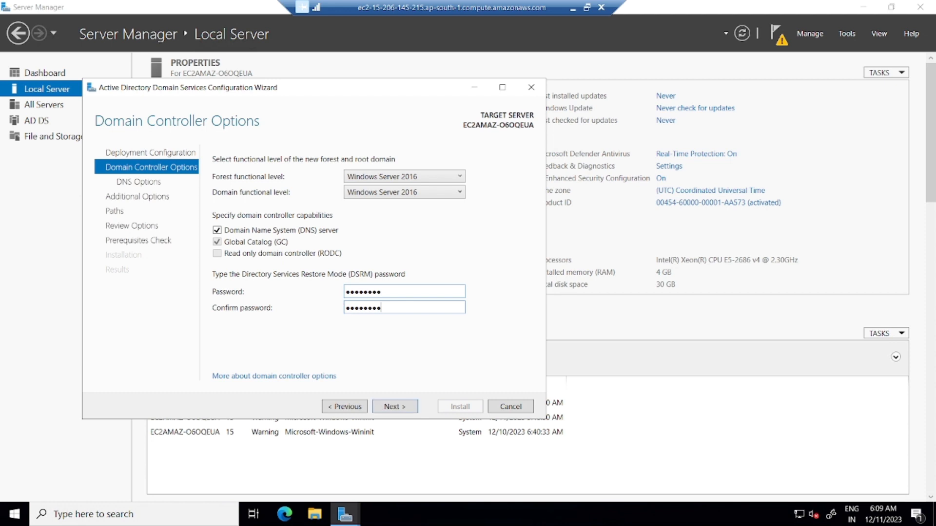
pyautogui.click(400, 408)
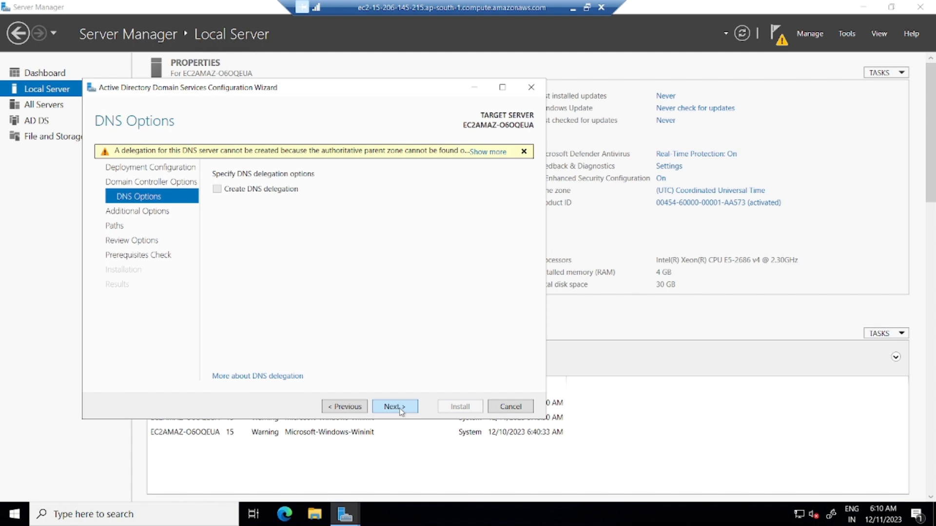
pyautogui.click(400, 408)
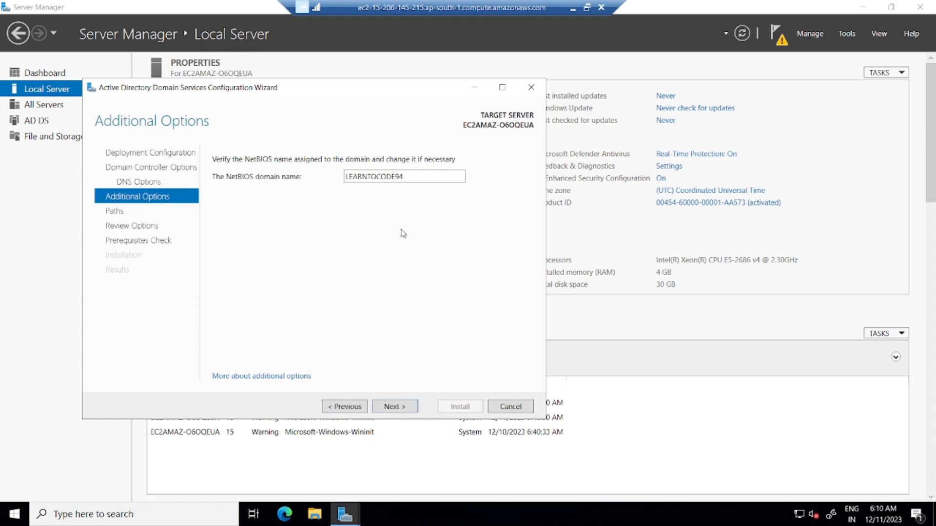
# - Accept the NetBIOS name, default paths and review, then install after prerequisites pass
pyautogui.click(395, 410)
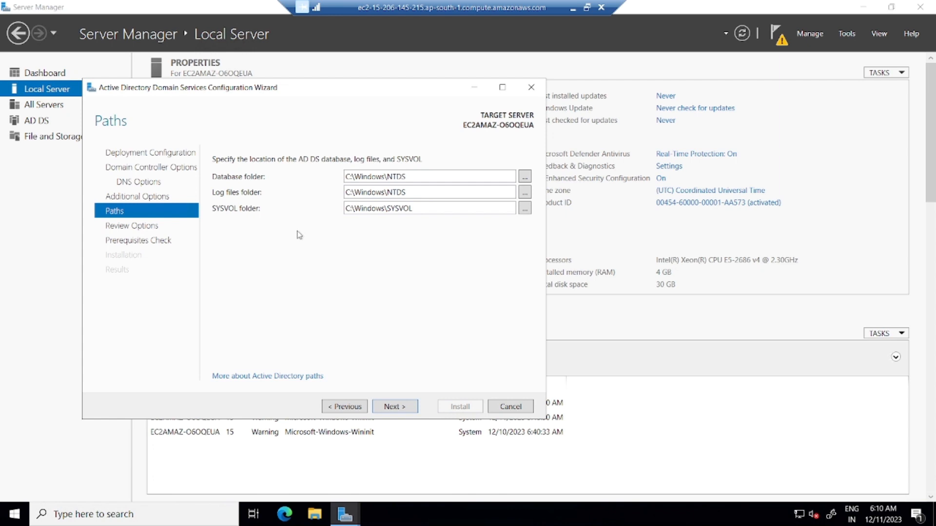
pyautogui.click(394, 408)
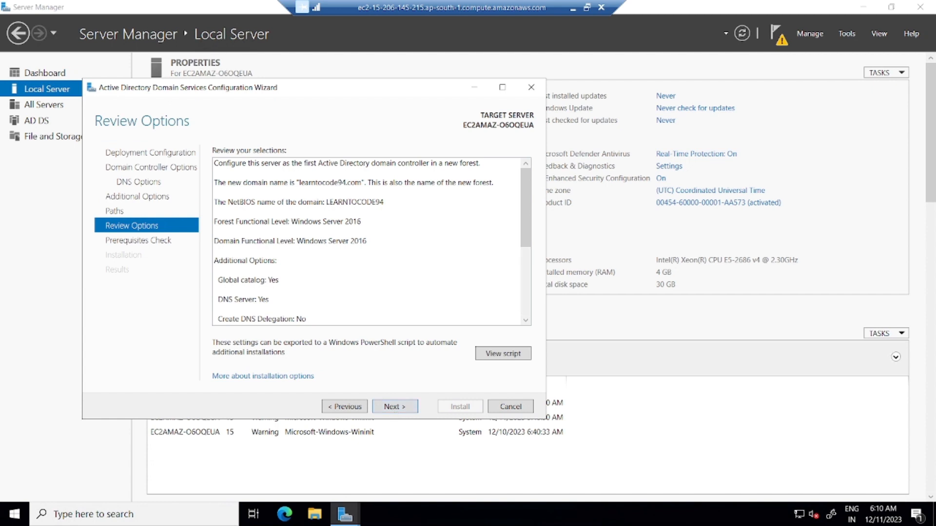
pyautogui.click(393, 408)
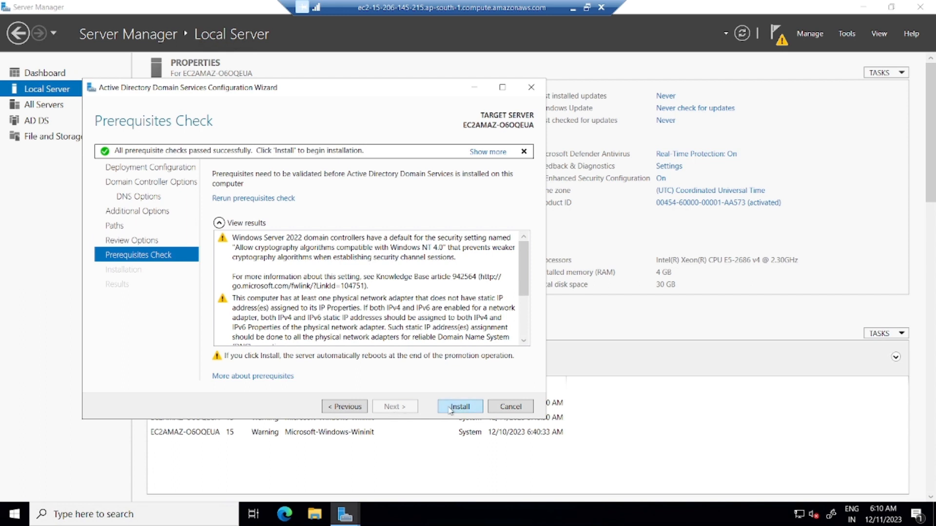
pyautogui.click(451, 411)
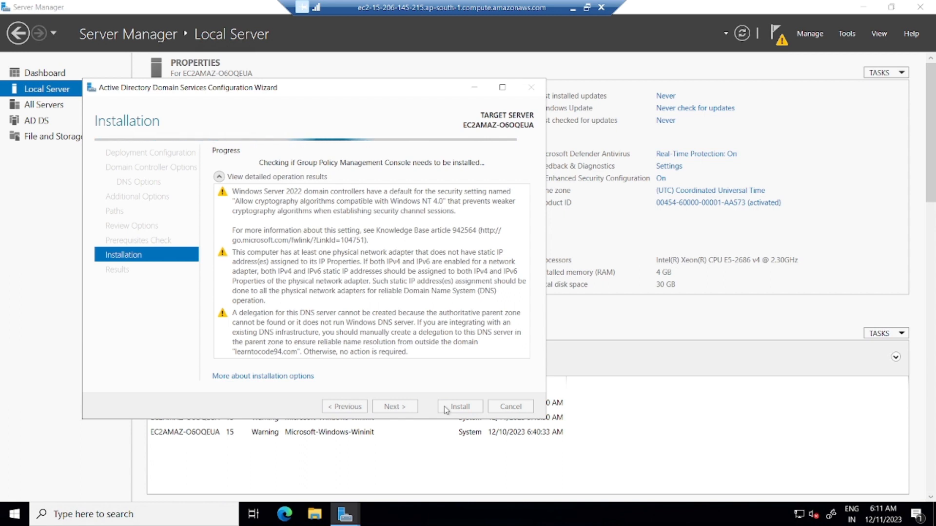
# - Minimize the Remote Desktop session while the domain controller promotion runs
pyautogui.click(573, 7)
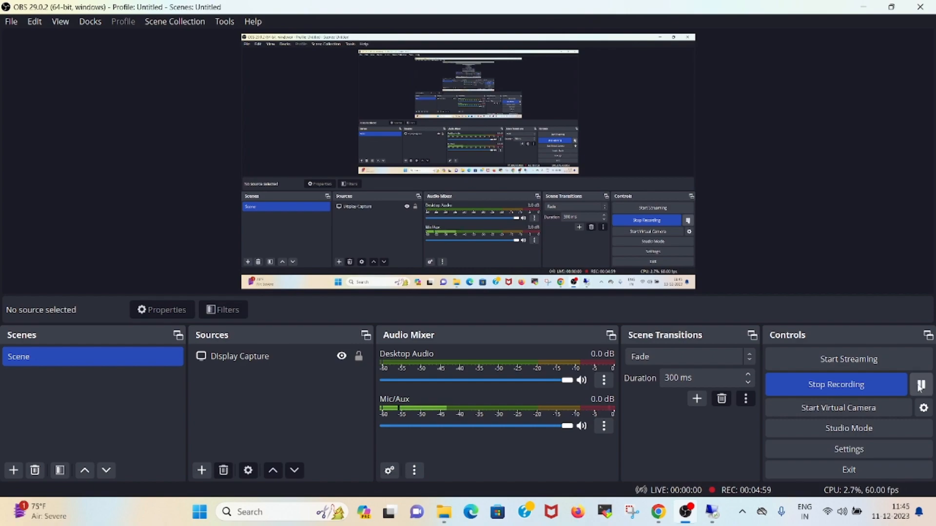
# - Restore the minimized Remote Desktop session to show the server's plain desktop
pyautogui.click(708, 515)
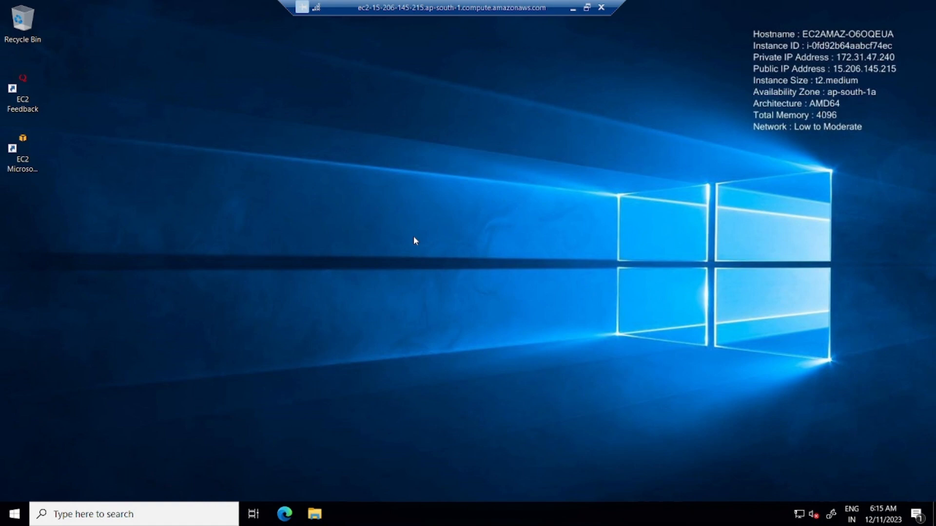
# - Launch Active Directory Users and Computers and list the learntocode94.com Users container, maximized
pyautogui.click(15, 515)
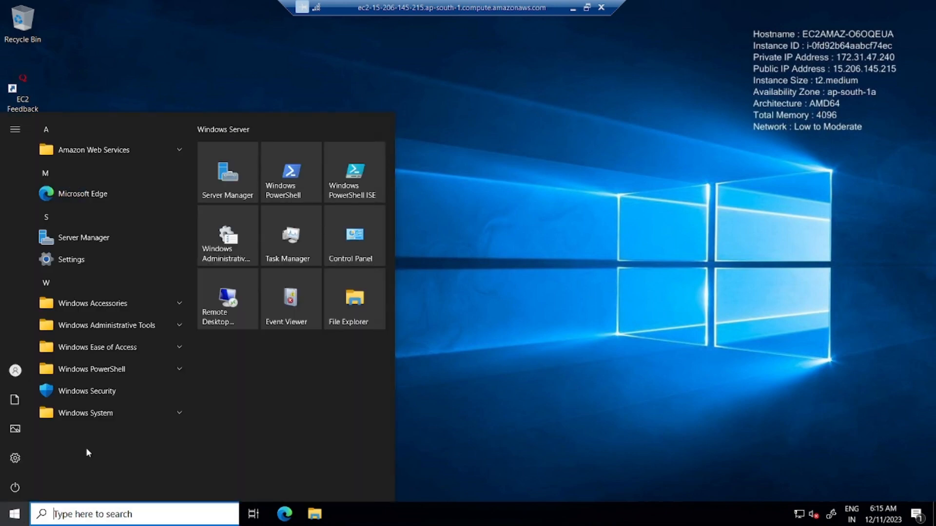
pyautogui.click(184, 327)
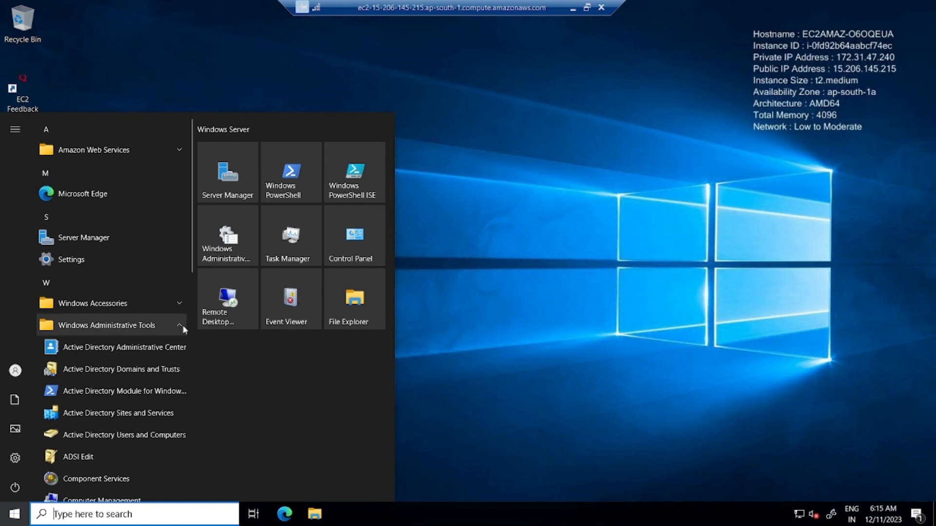
pyautogui.click(130, 435)
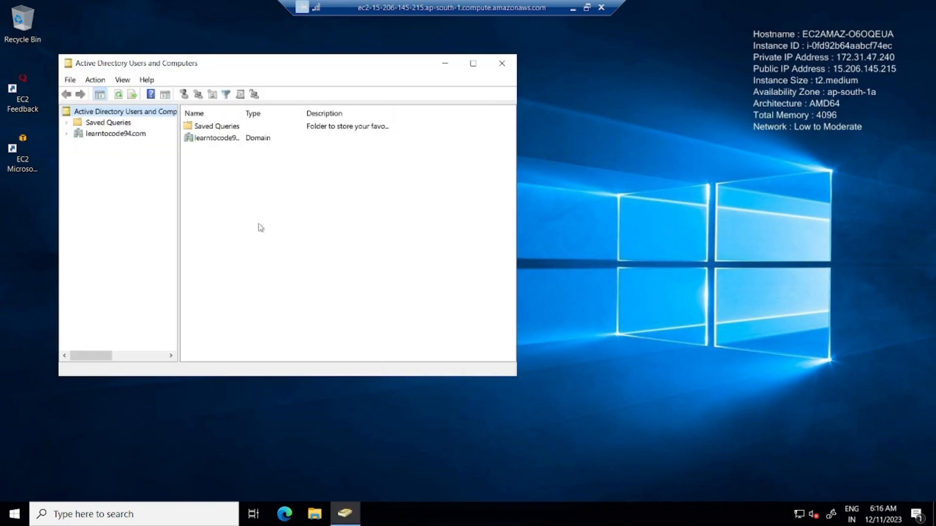
pyautogui.click(67, 134)
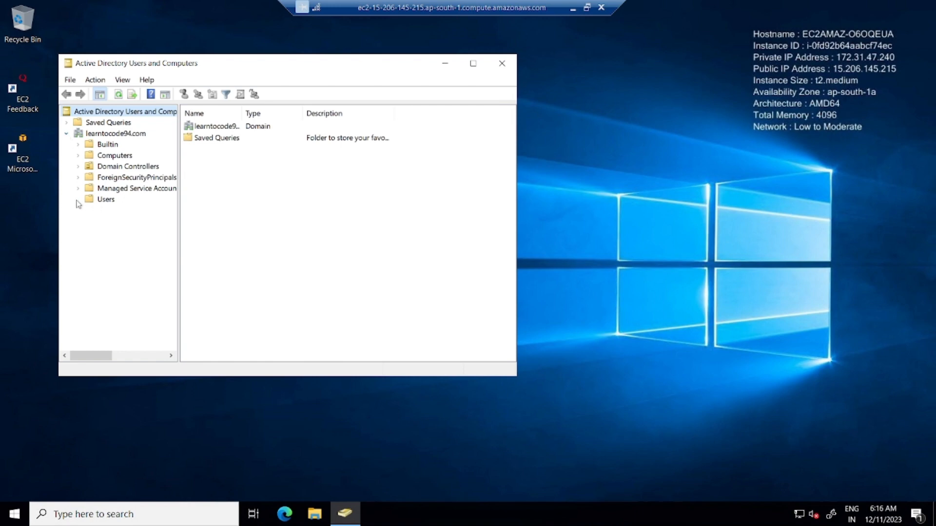
pyautogui.click(102, 199)
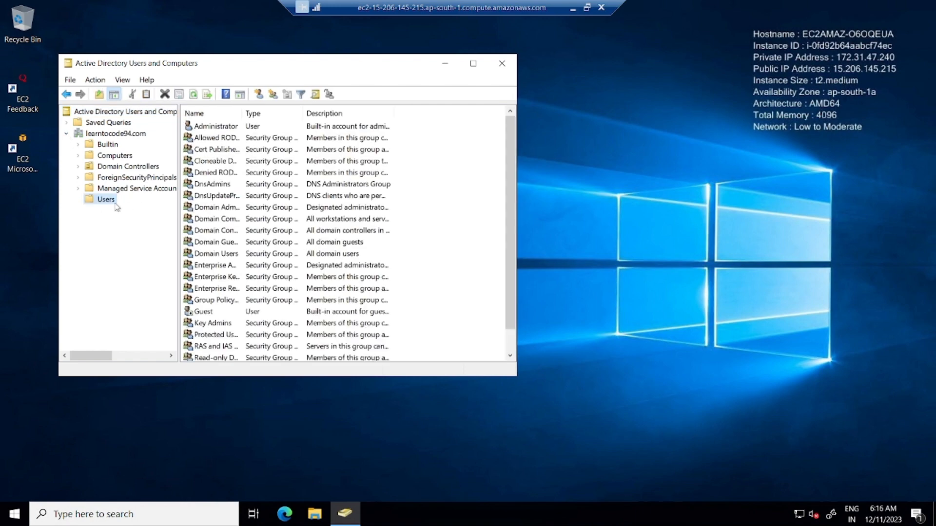
pyautogui.click(473, 63)
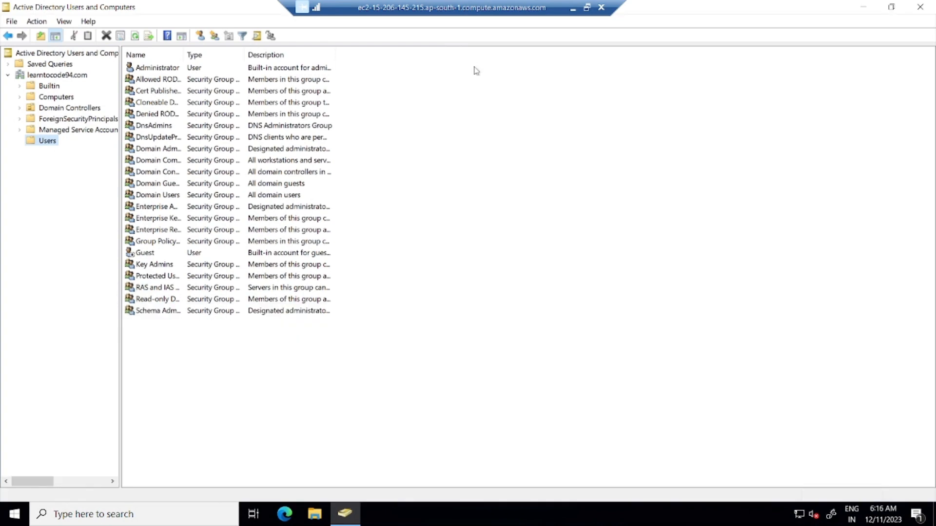
pyautogui.rightClick(458, 221)
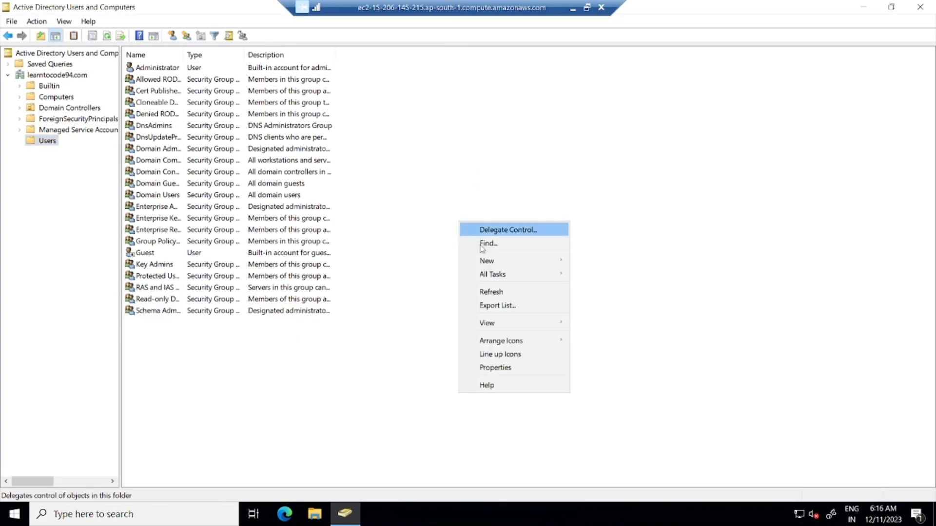
pyautogui.moveTo(492, 279)
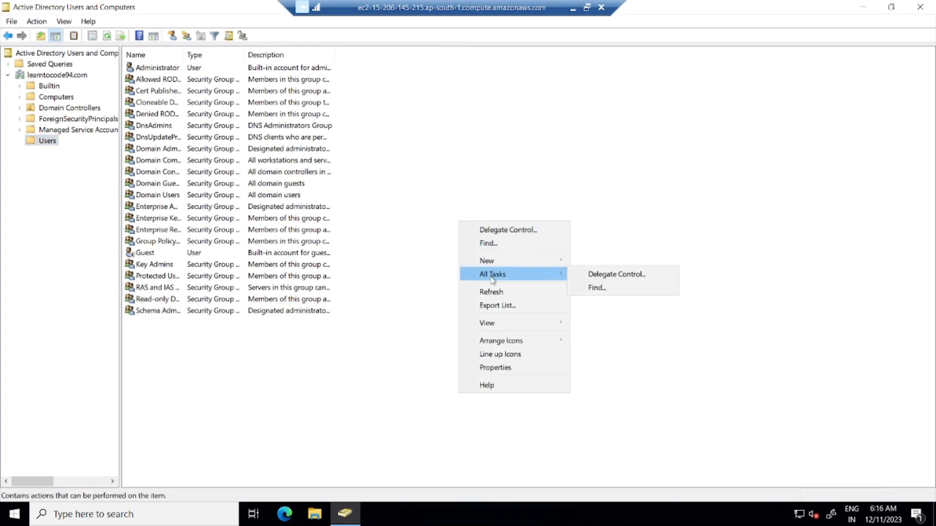
# - Start a new domain user with its name fields and logon name jdoe
pyautogui.moveTo(493, 262)
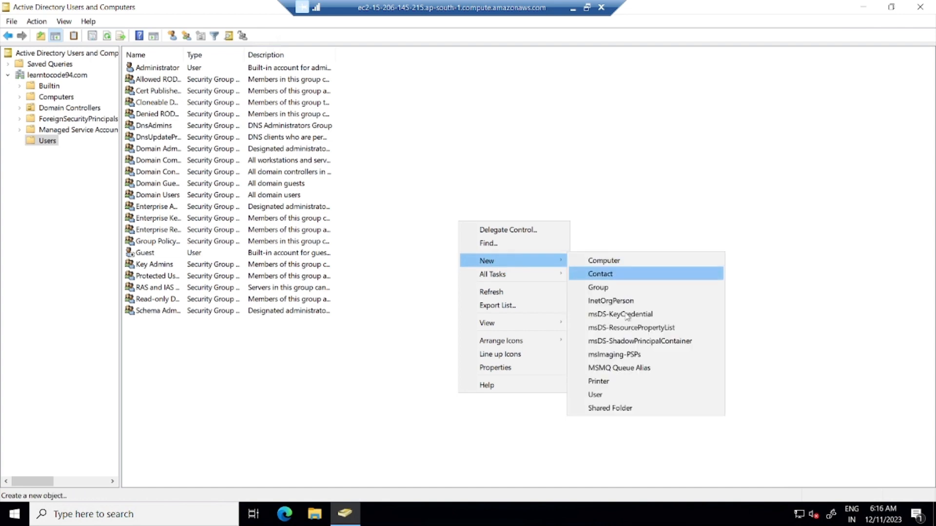
pyautogui.click(607, 395)
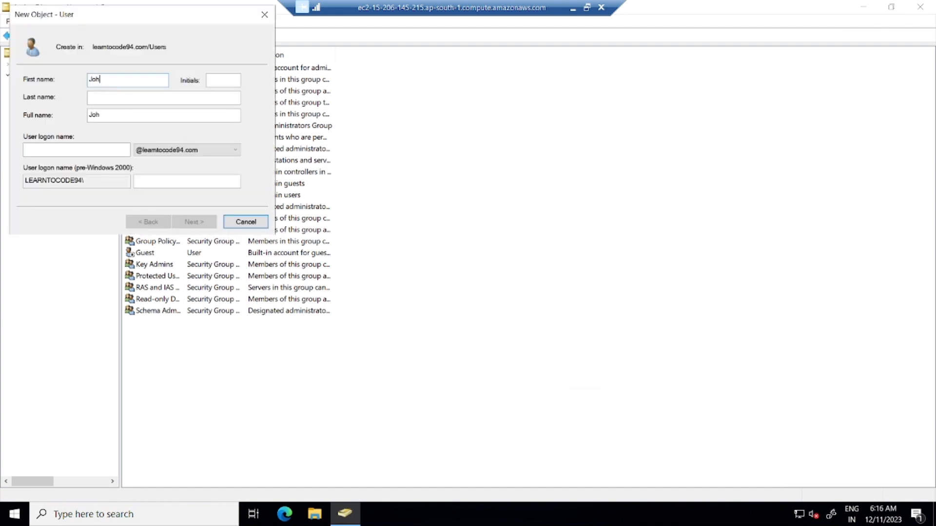
pyautogui.press('Tab')
pyautogui.write('Doe')
pyautogui.click(96, 150)
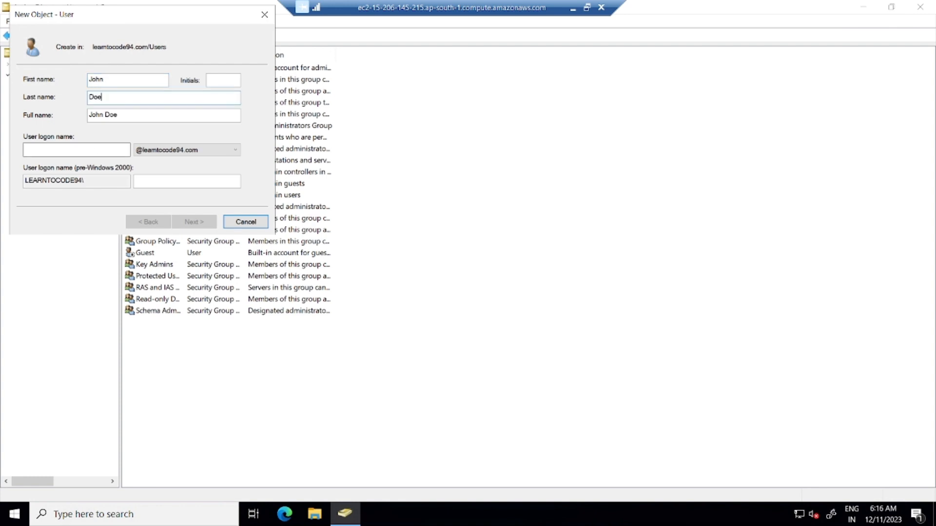
pyautogui.write('jdoe')
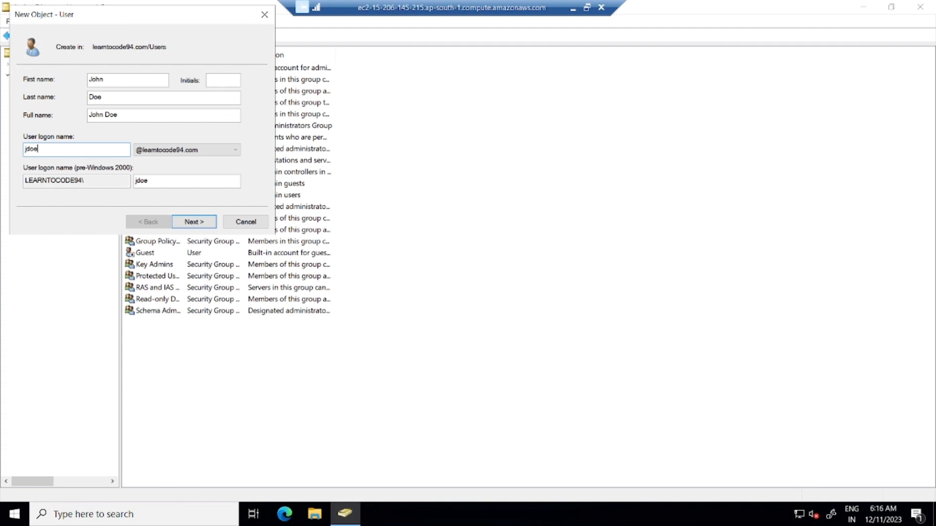
# - Set jdoe's password as unchangeable and never expiring, without change at next logon, and create it
pyautogui.click(194, 222)
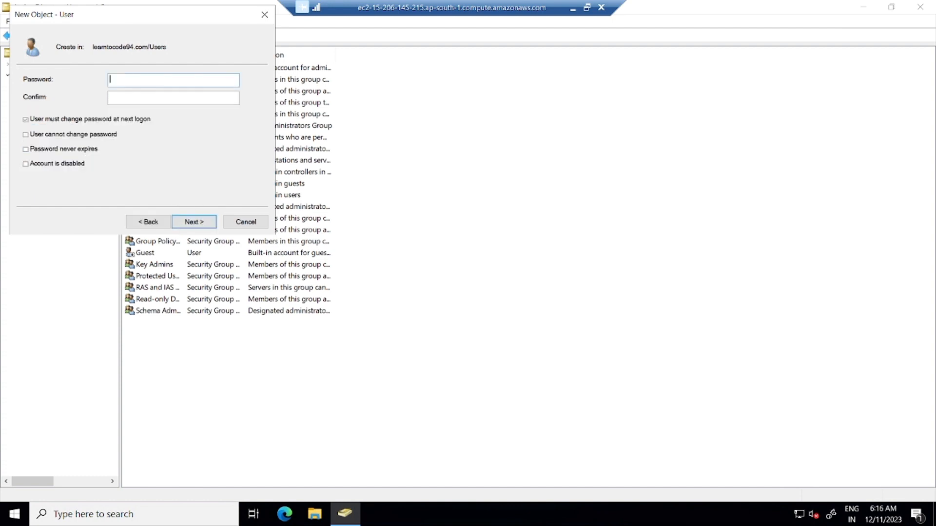
pyautogui.write('P••••••••••••••')
pyautogui.click(25, 119)
pyautogui.click(27, 135)
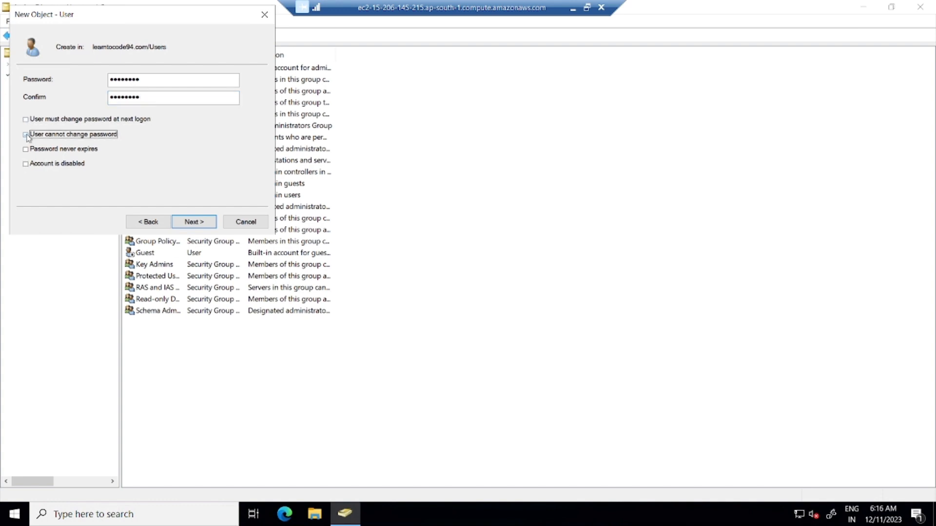
pyautogui.click(25, 150)
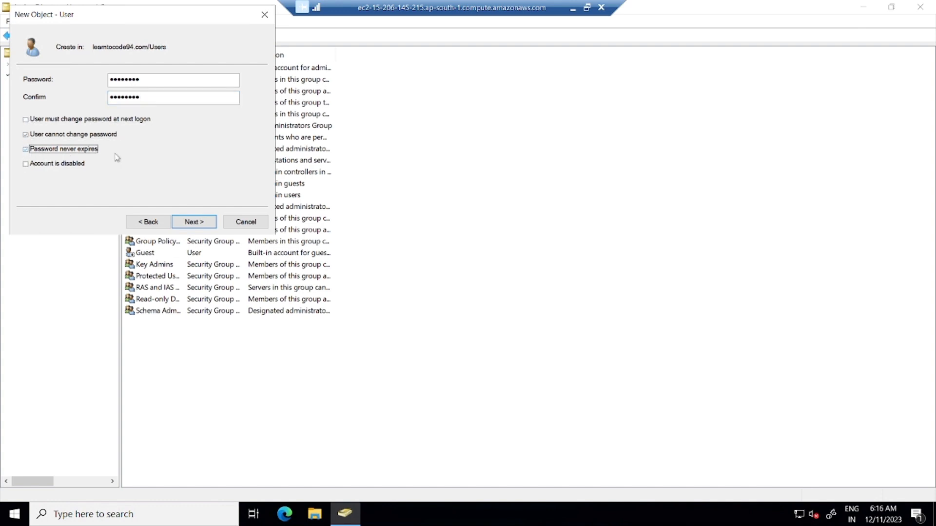
pyautogui.click(181, 220)
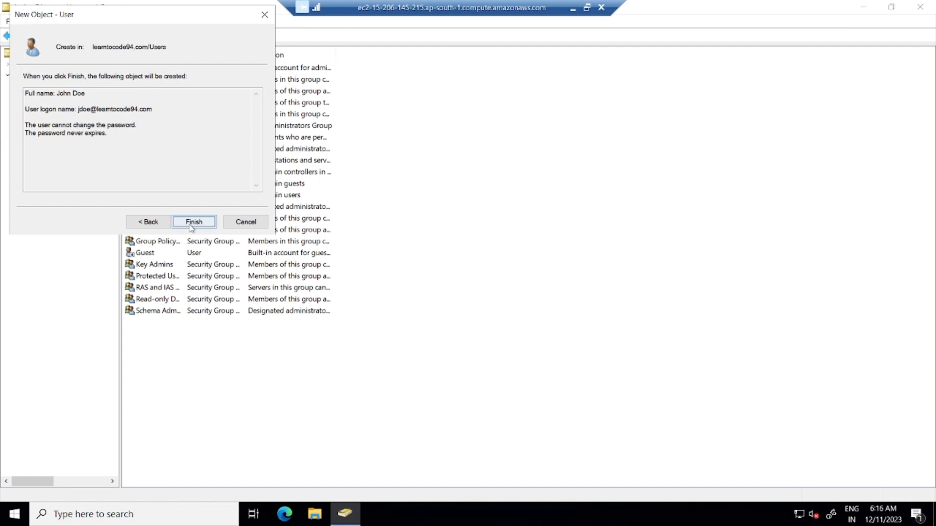
pyautogui.click(193, 222)
# - Start another new domain user with first and last name and logon name ssmith
pyautogui.rightClick(456, 203)
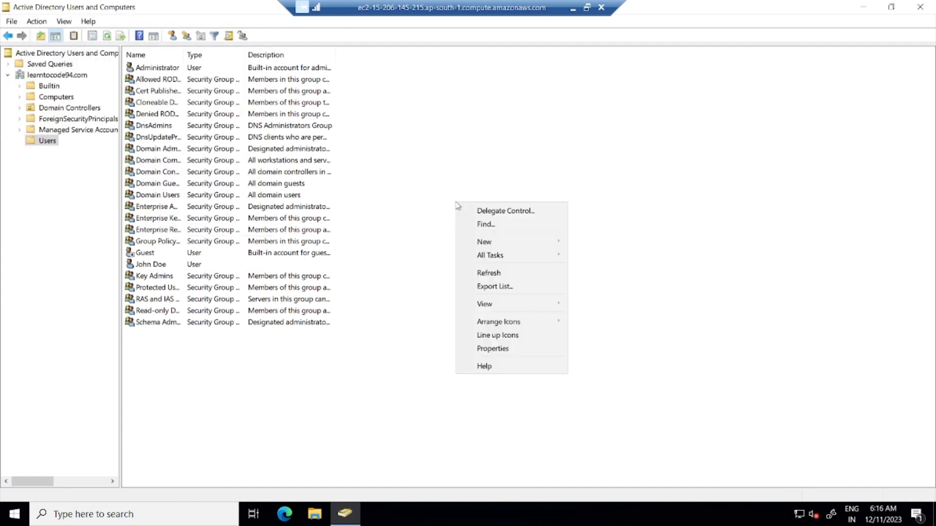
pyautogui.moveTo(499, 244)
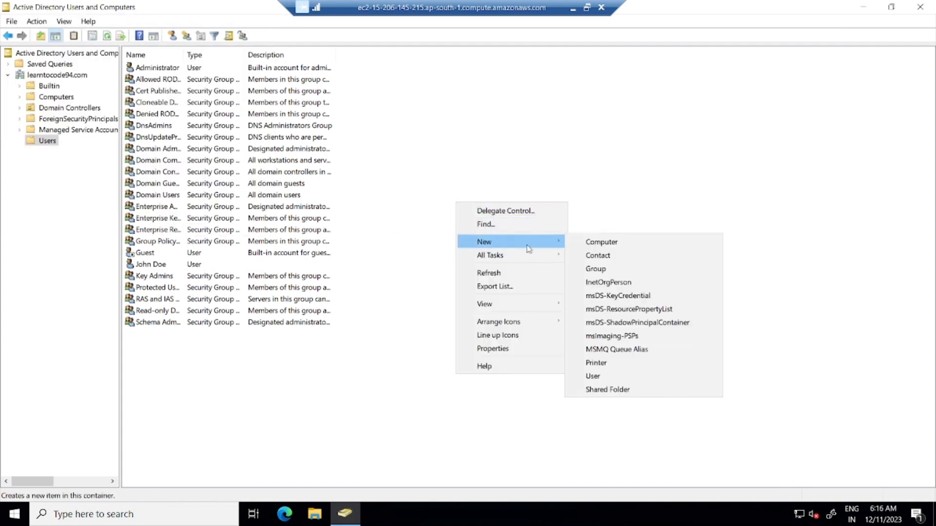
pyautogui.click(618, 376)
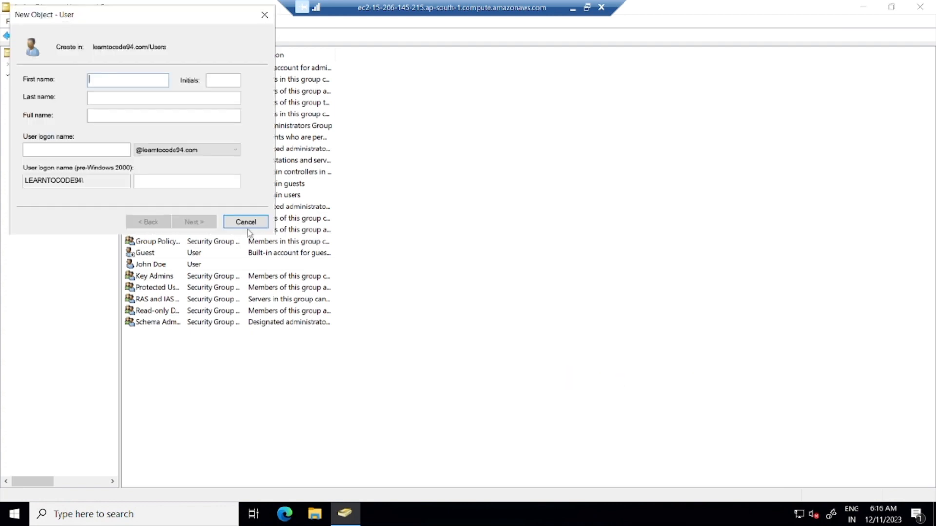
pyautogui.write('Steve')
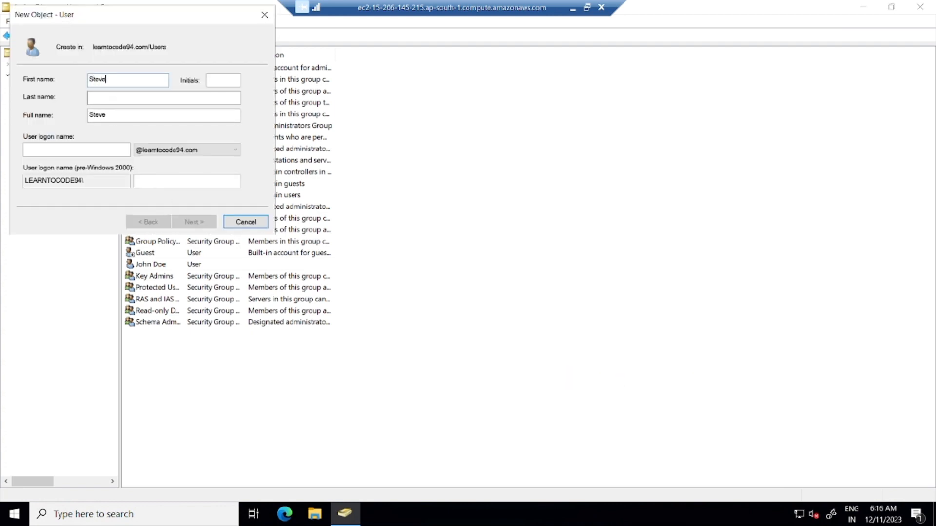
pyautogui.click(113, 97)
pyautogui.write('Smith')
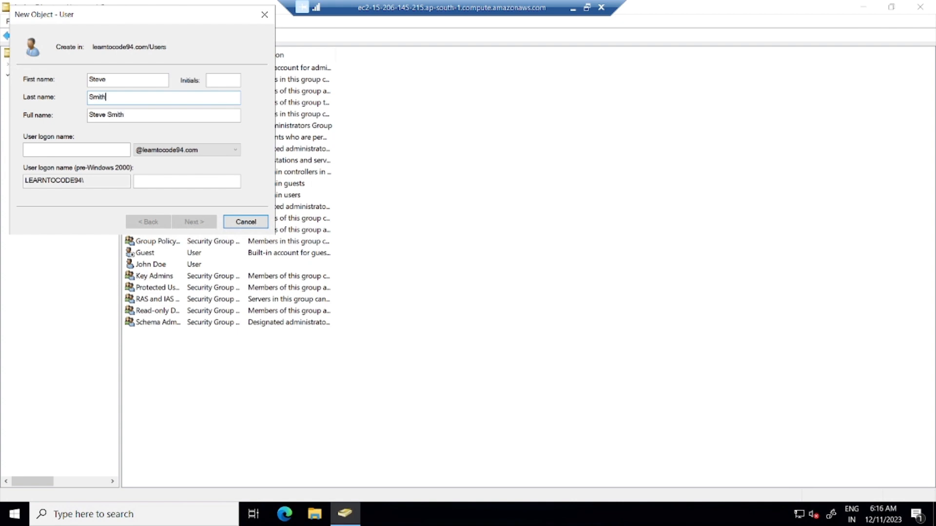
pyautogui.press('Tab')
pyautogui.press('Tab')
pyautogui.write('ssmith')
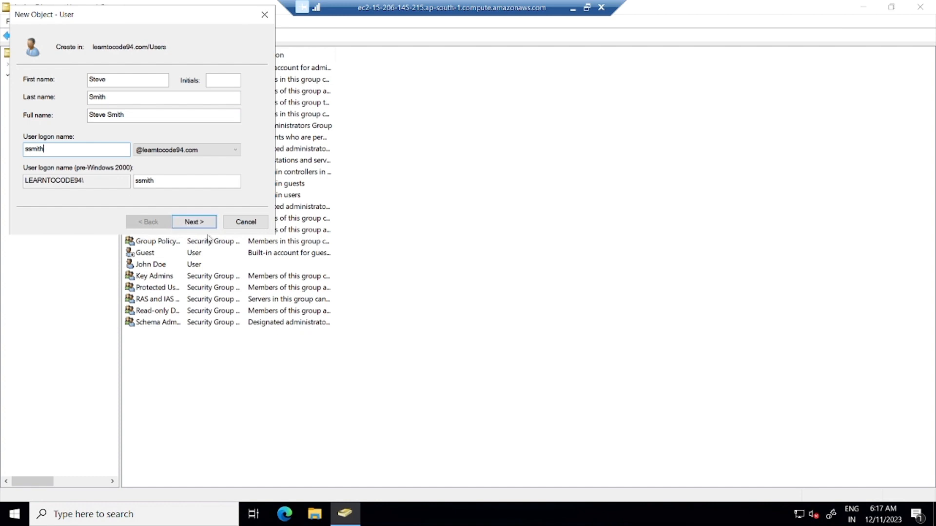
# - Give ssmith a password the user cannot change that never expires, and finish creating it
pyautogui.click(200, 222)
pyautogui.write('P')
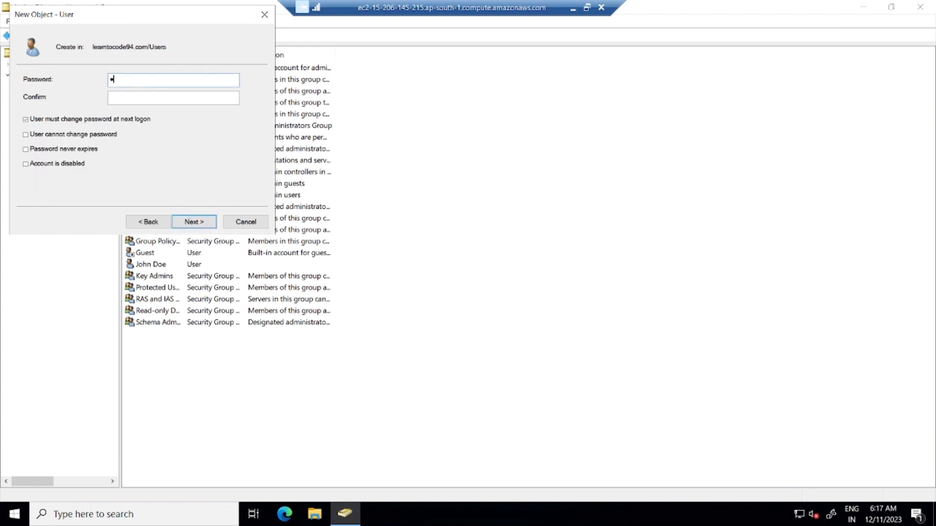
pyautogui.write('assword1')
pyautogui.press('Tab')
pyautogui.write('Password1')
pyautogui.click(26, 135)
pyautogui.click(25, 150)
pyautogui.click(197, 224)
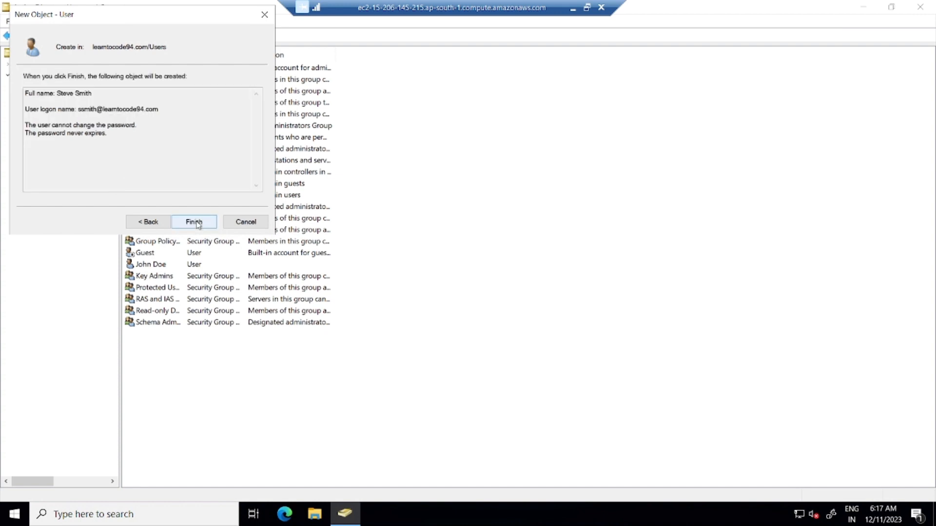
pyautogui.click(197, 224)
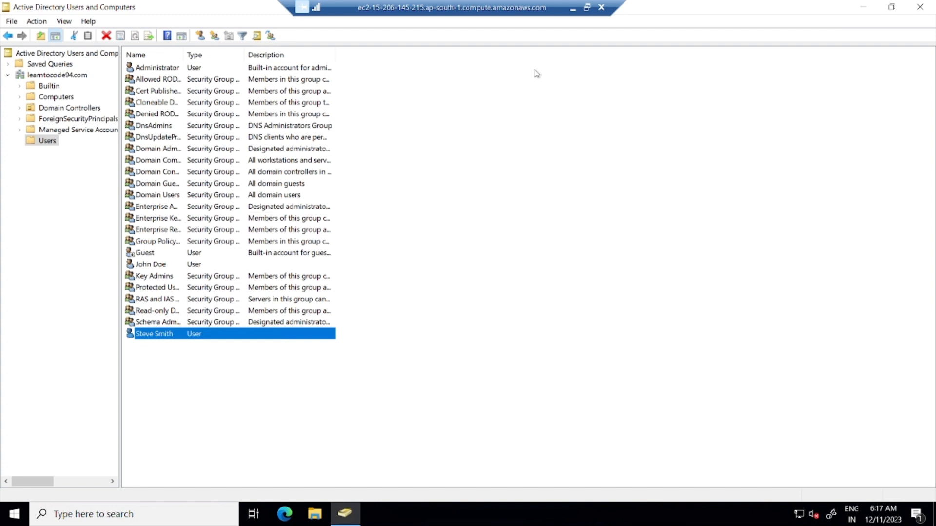
# - Minimize the remote desktop session and bring the Nagios XI dashboard forward in Chrome
pyautogui.click(573, 8)
pyautogui.click(571, 11)
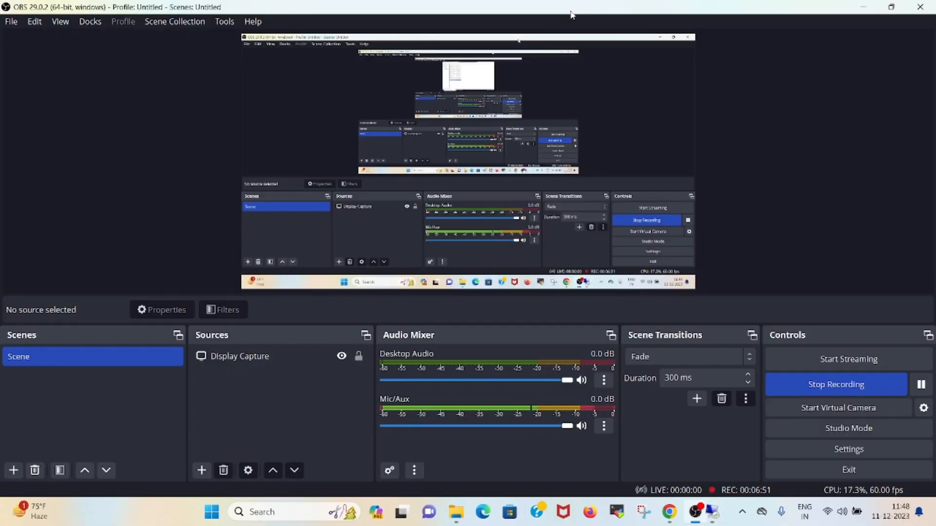
pyautogui.click(659, 513)
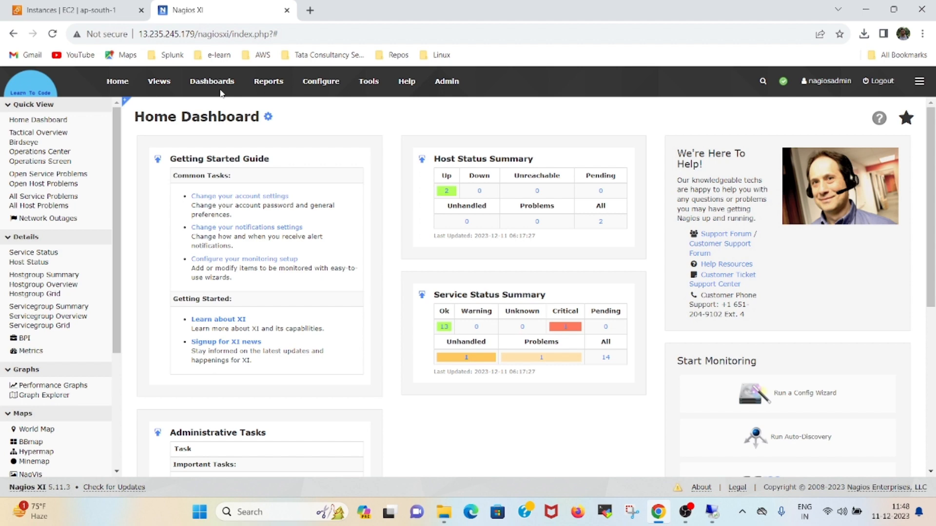
# - Select the WindowsServer_AD instance and edit its security group's inbound rules
pyautogui.click(63, 10)
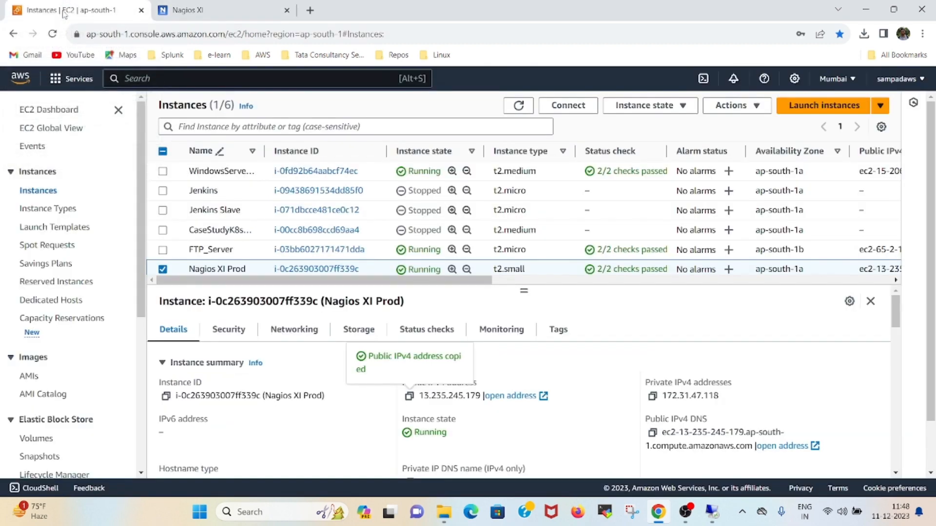
pyautogui.click(163, 269)
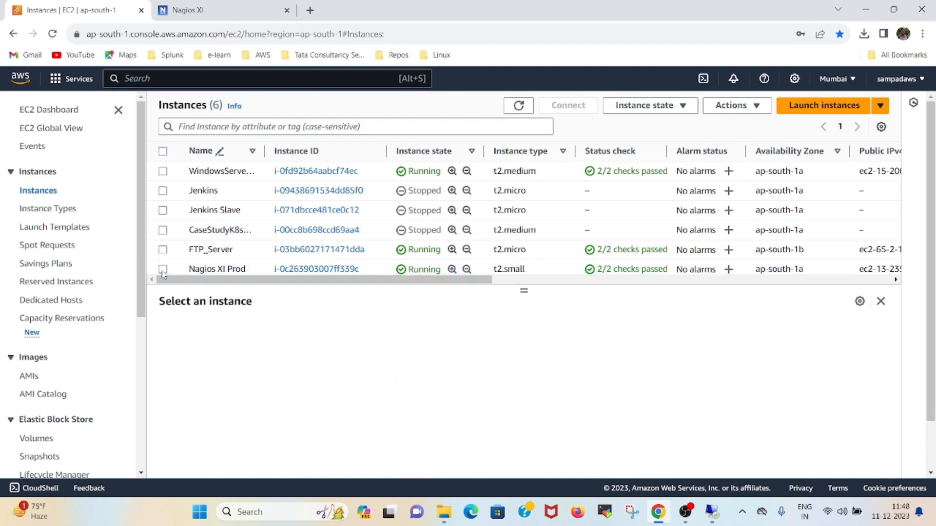
pyautogui.click(163, 172)
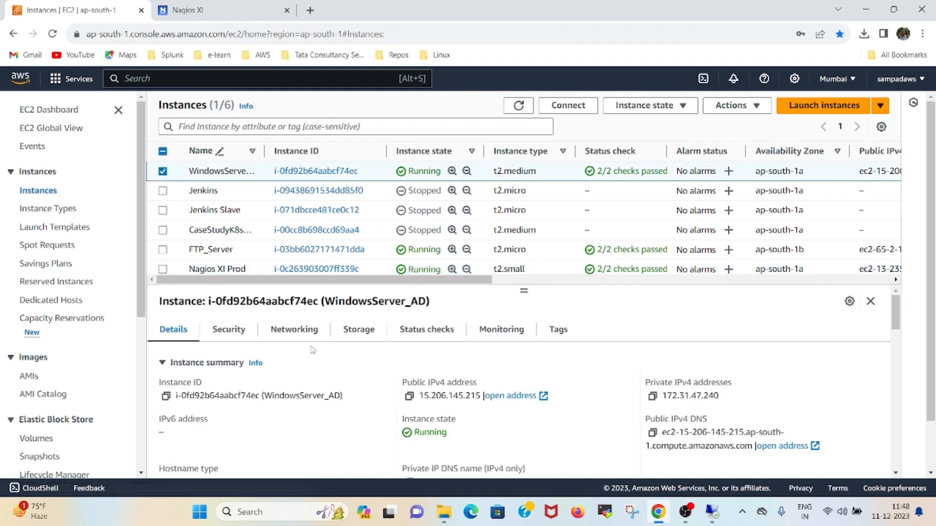
pyautogui.click(236, 329)
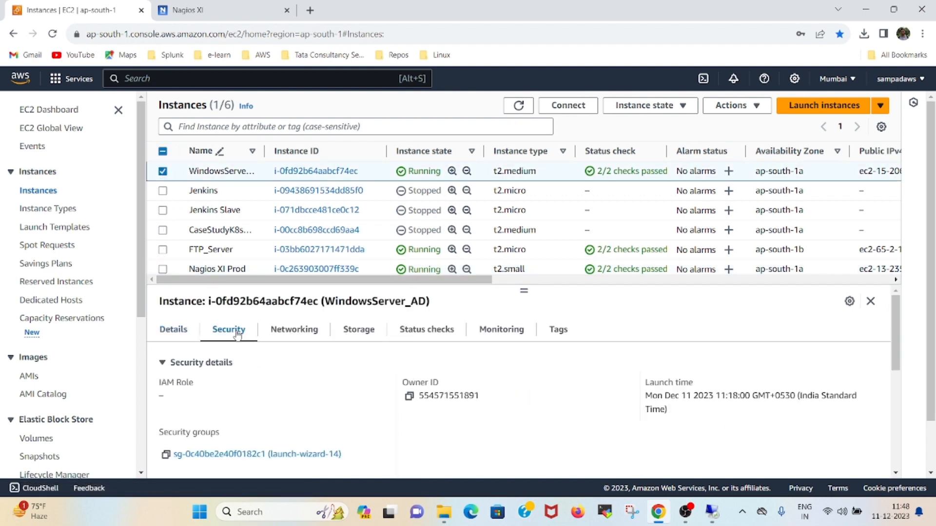
pyautogui.scroll(-3, 257, 368)
pyautogui.click(266, 394)
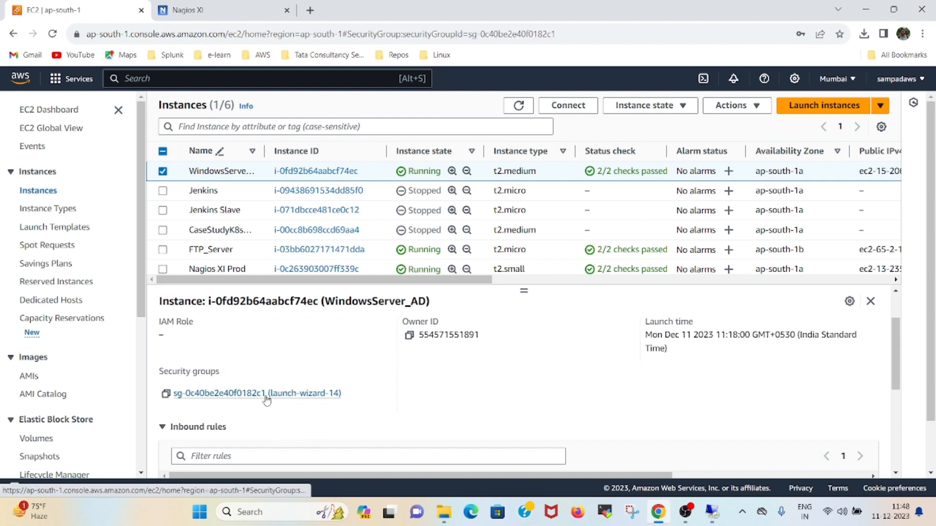
pyautogui.scroll(-3, 390, 341)
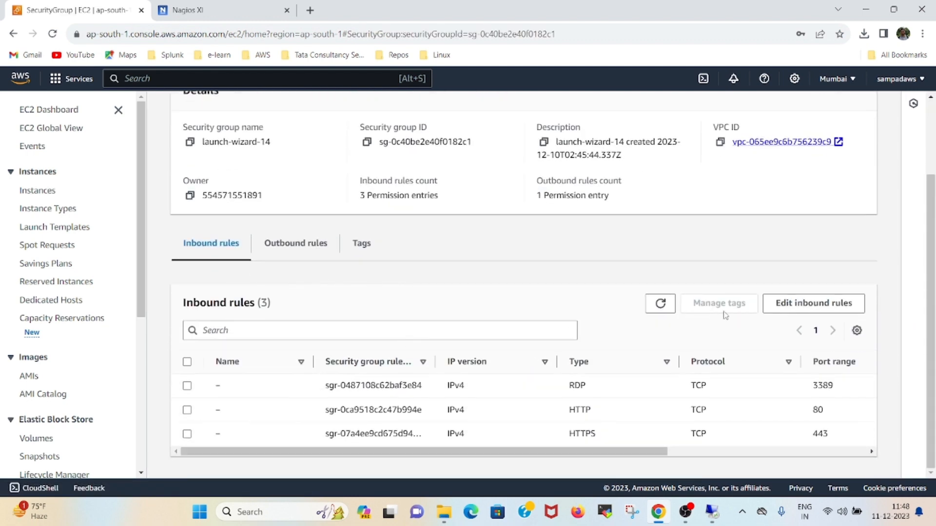
pyautogui.click(783, 306)
pyautogui.scroll(-5, 244, 327)
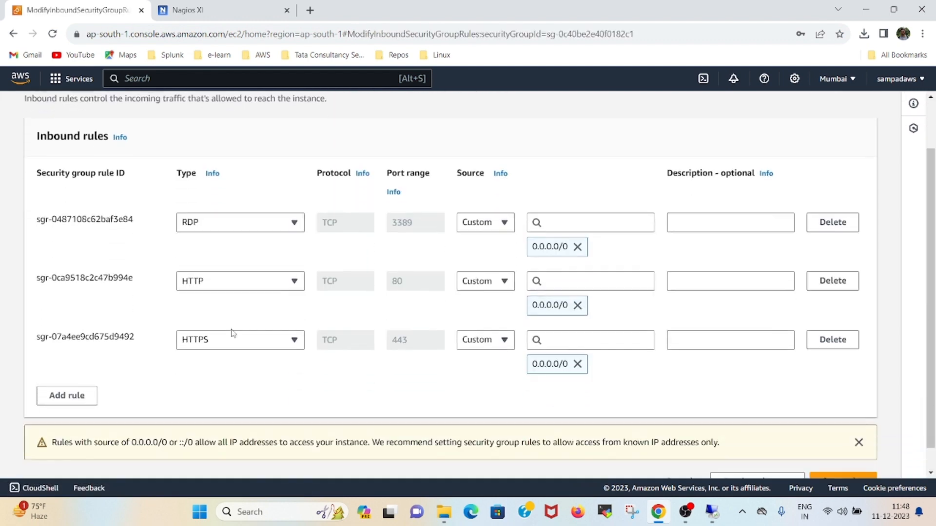
# - Add and save an inbound rule for TCP port 389 from 0.0.0.0/0 described 'LDAP'
pyautogui.click(68, 382)
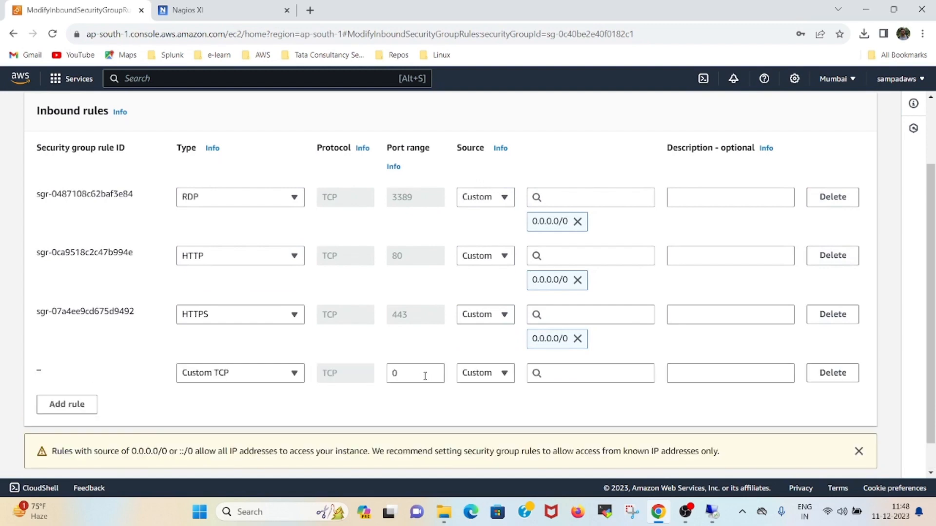
pyautogui.moveTo(410, 376); pyautogui.dragTo(382, 378)
pyautogui.write('389')
pyautogui.click(619, 377)
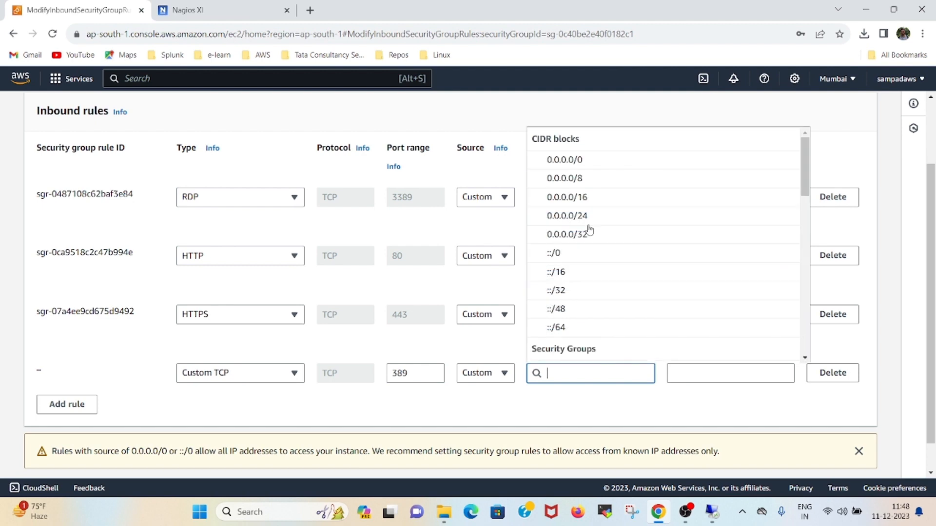
pyautogui.click(567, 161)
pyautogui.click(697, 375)
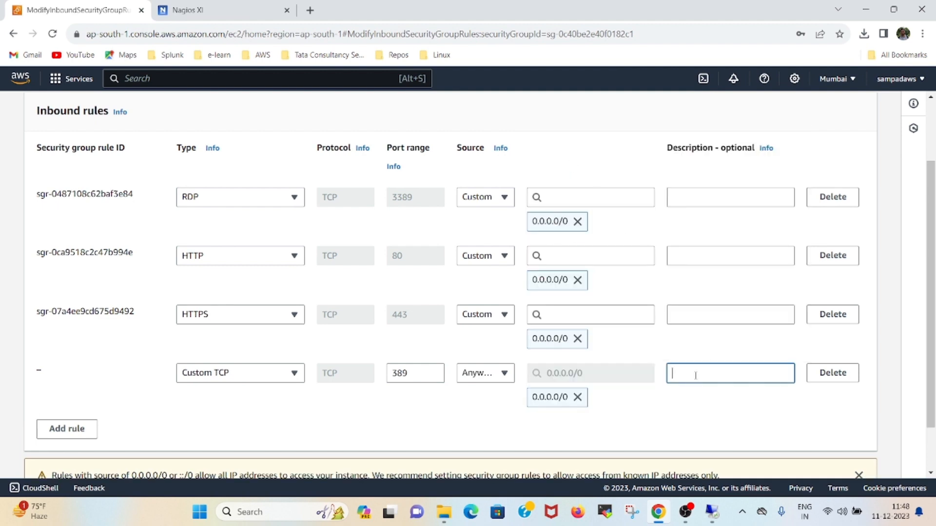
pyautogui.write('LDAP')
pyautogui.scroll(-2, 620, 350)
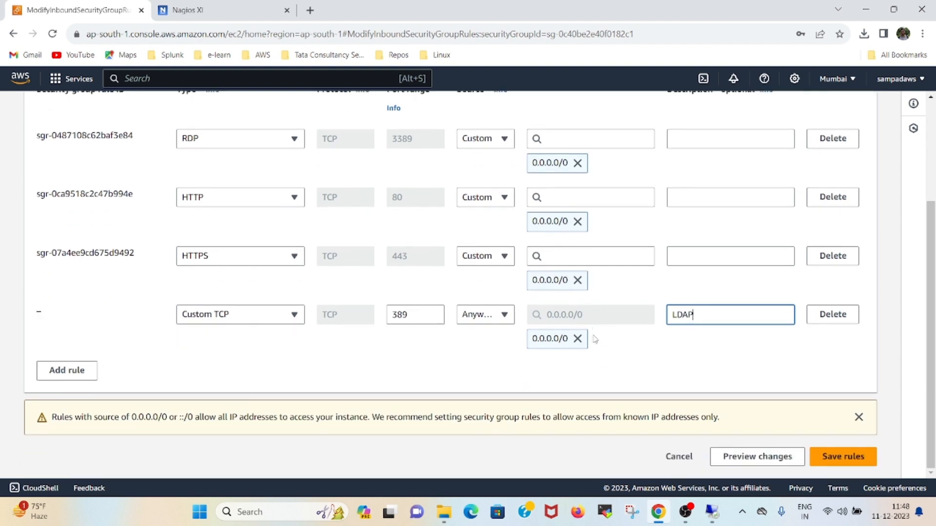
pyautogui.click(824, 458)
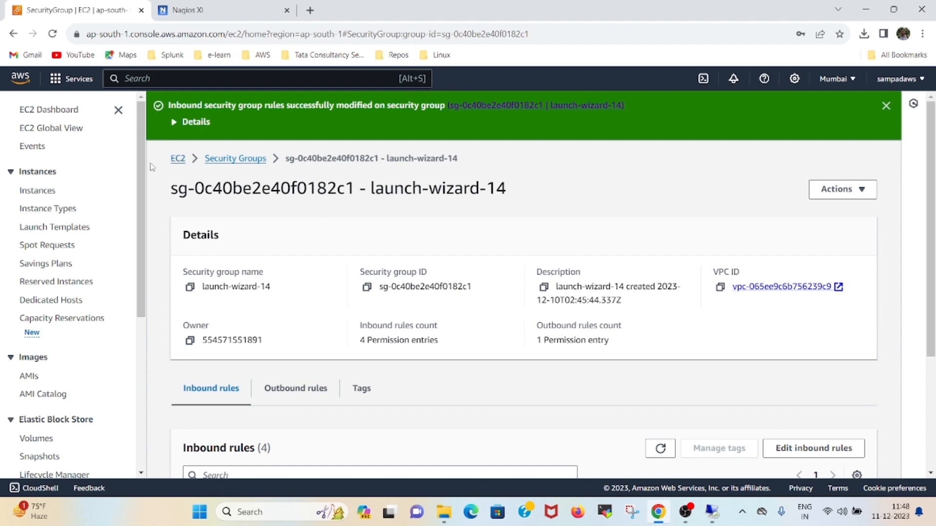
# - Copy the WindowsServer_AD instance's private IPv4 address from its summary
pyautogui.click(50, 194)
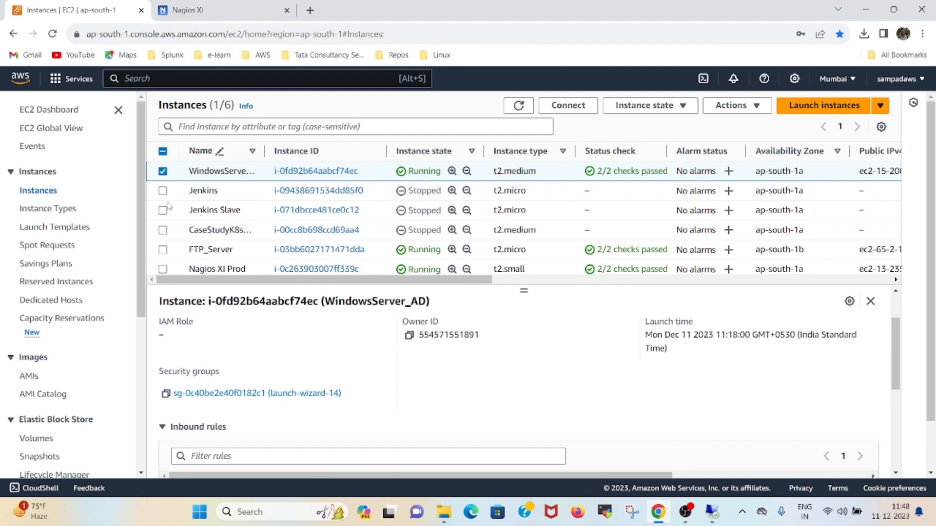
pyautogui.scroll(1, 233, 326)
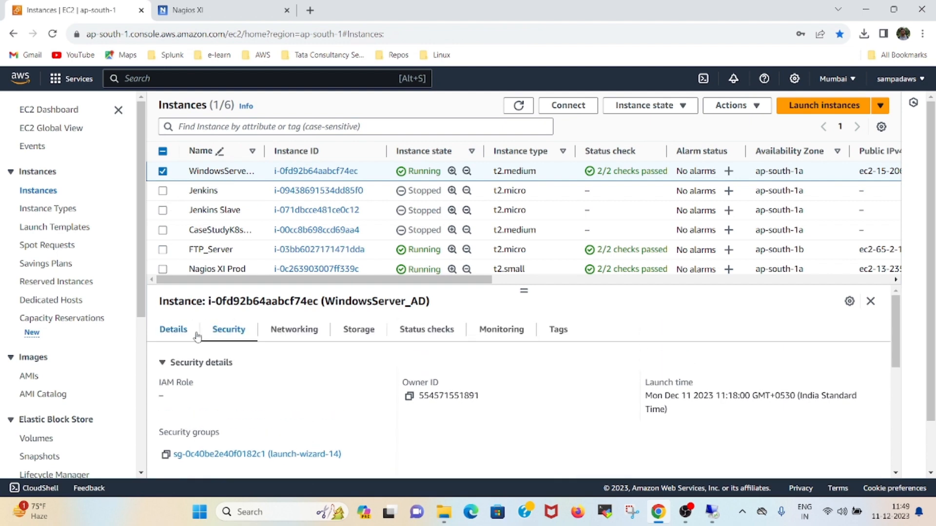
pyautogui.click(180, 332)
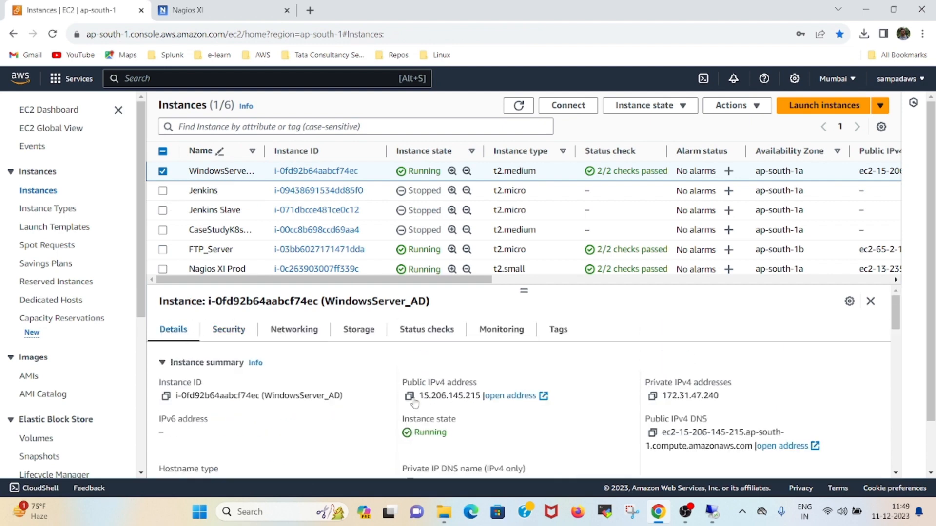
pyautogui.click(653, 399)
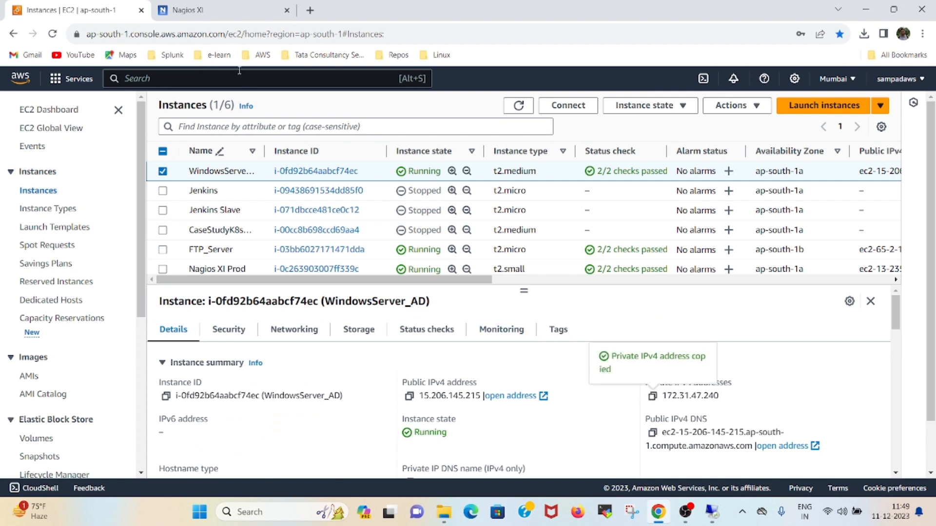
# - Open the LDAP/AD Integration settings in Nagios XI's Admin area
pyautogui.click(226, 15)
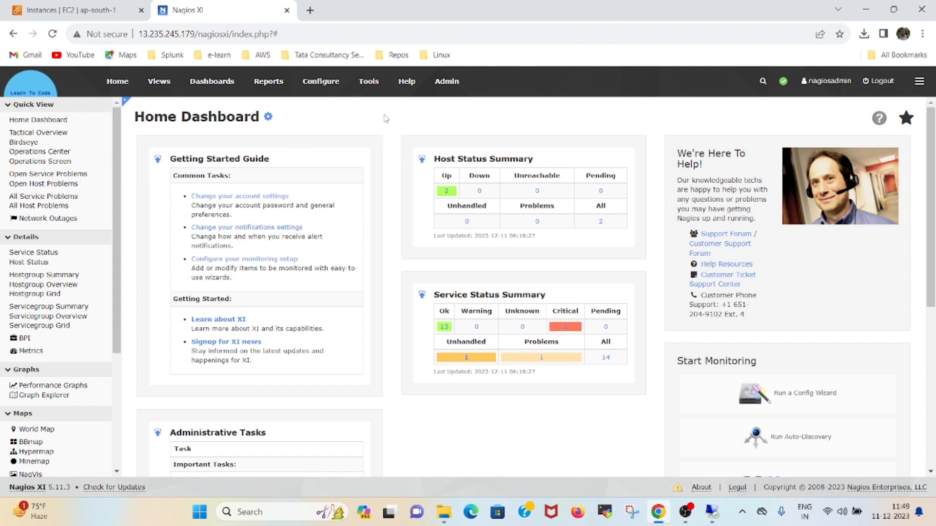
pyautogui.click(447, 83)
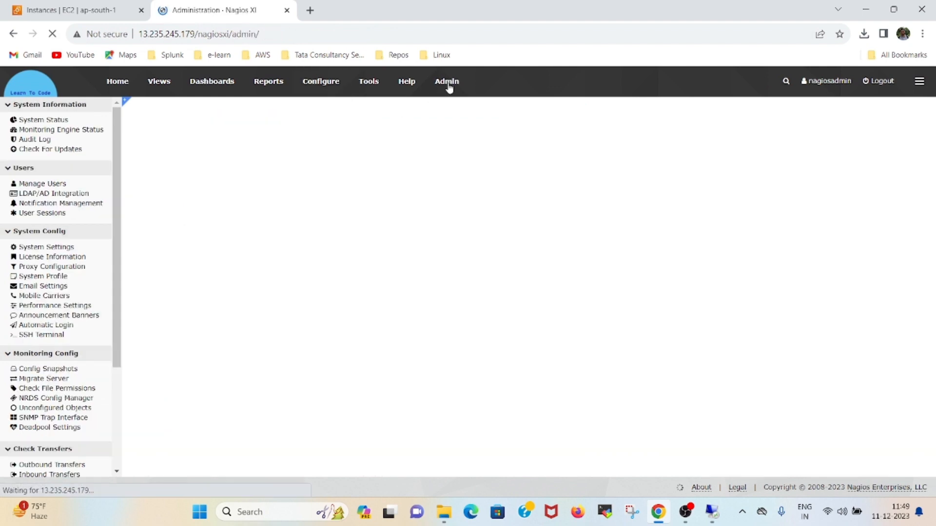
pyautogui.click(62, 195)
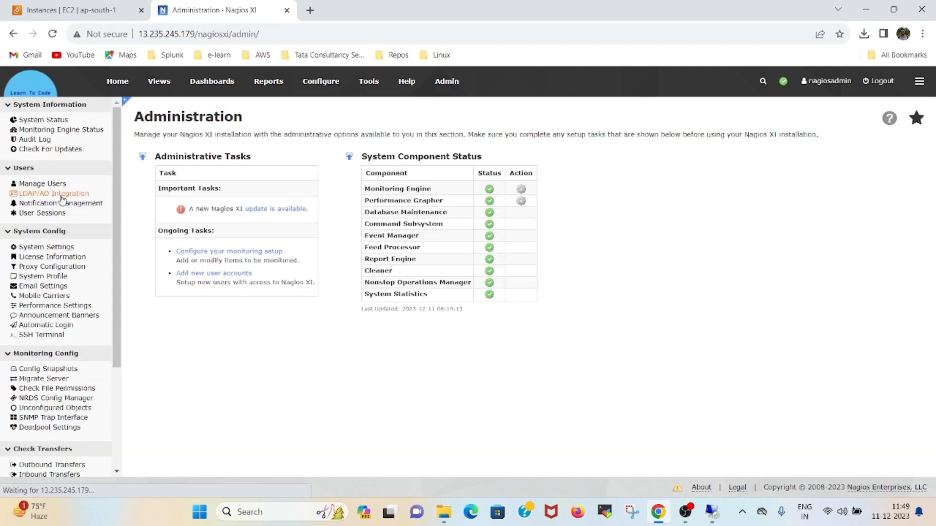
pyautogui.click(164, 193)
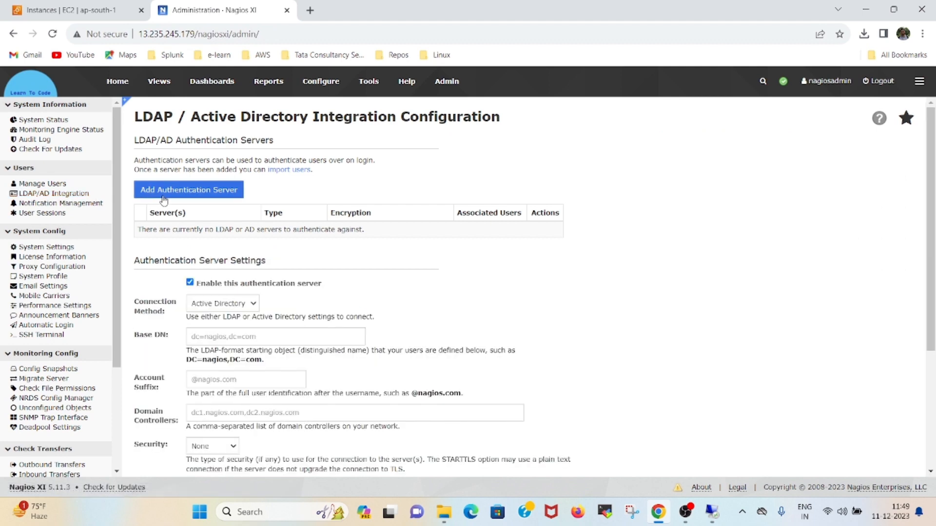
pyautogui.scroll(-1, 286, 252)
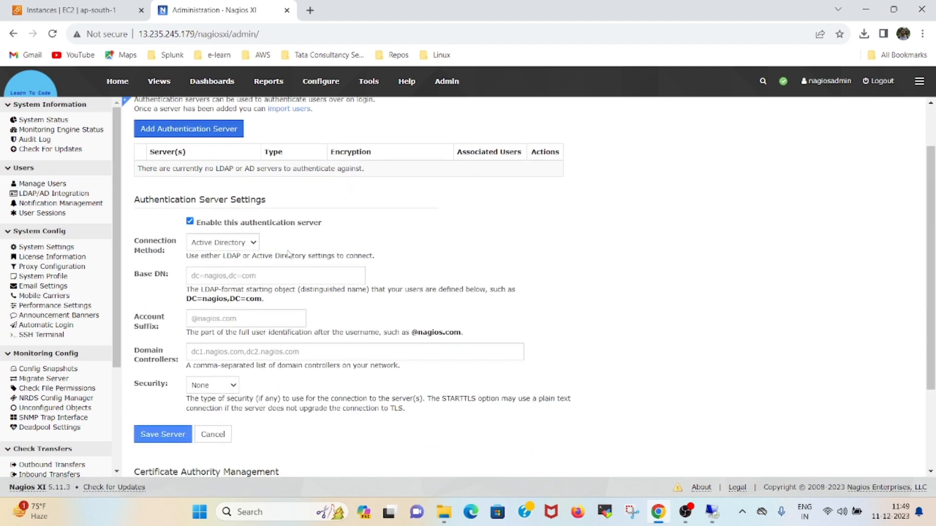
pyautogui.click(248, 274)
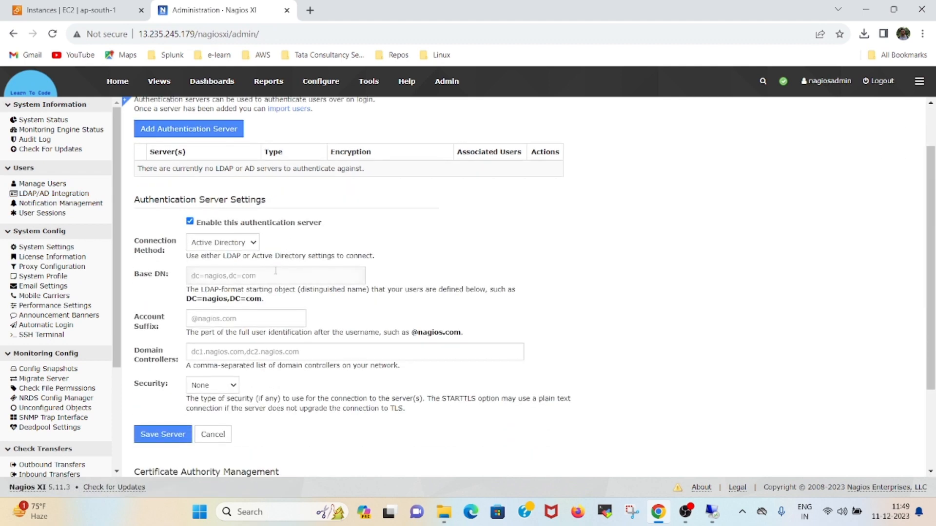
pyautogui.write('dc=learntocode')
pyautogui.write('94,dc=com')
pyautogui.click(249, 323)
pyautogui.write('@learn')
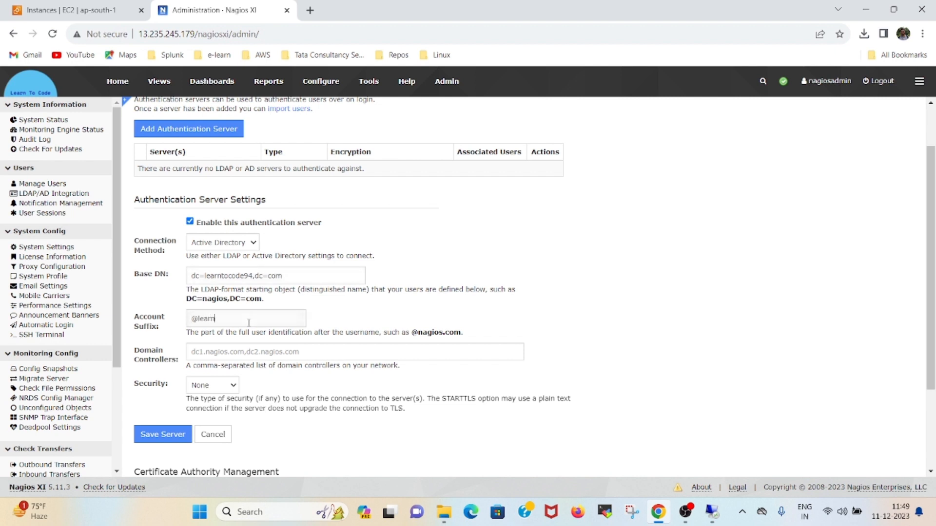
pyautogui.write('tocode94.com')
pyautogui.click(244, 358)
pyautogui.hotkey('ctrl', 'v')
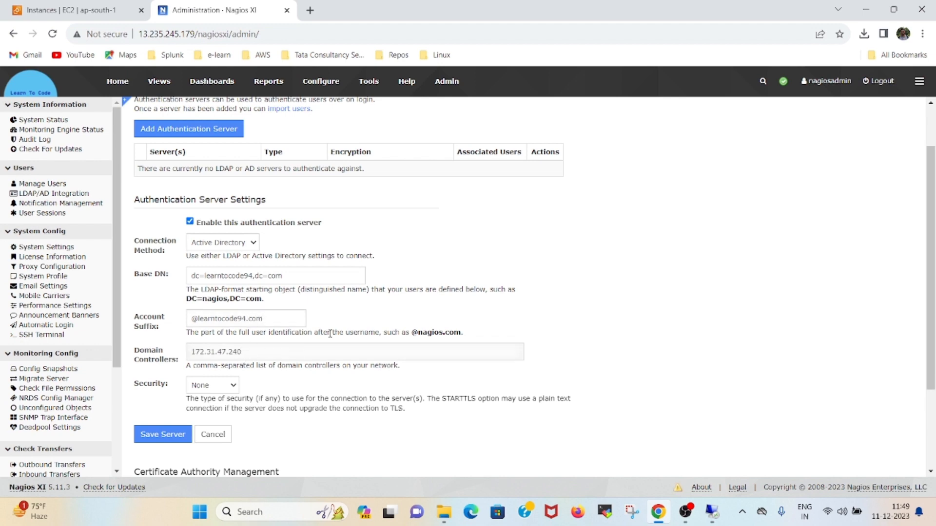
pyautogui.scroll(-1, 333, 332)
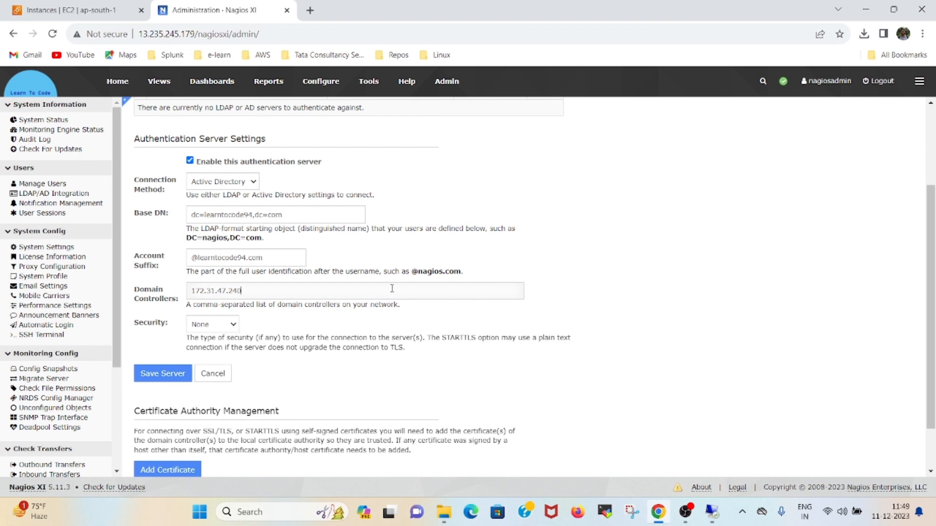
pyautogui.scroll(-1, 338, 272)
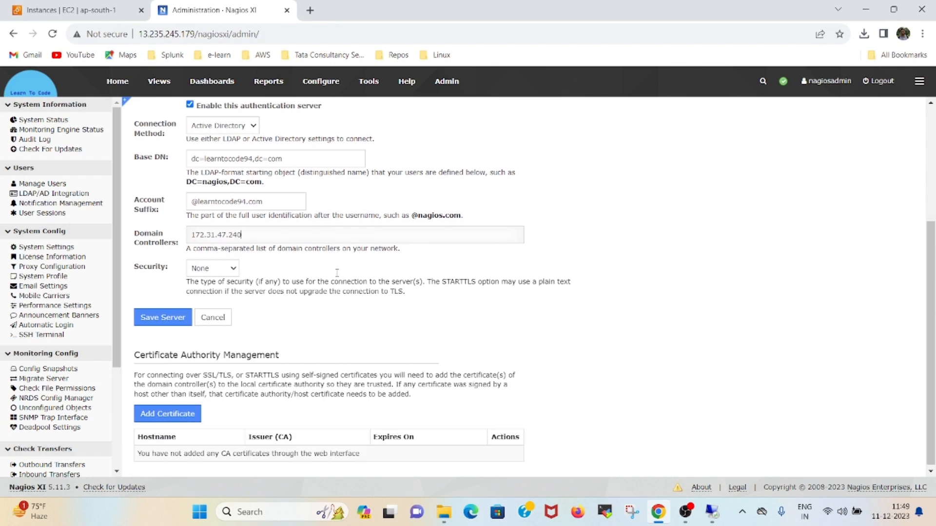
pyautogui.click(167, 319)
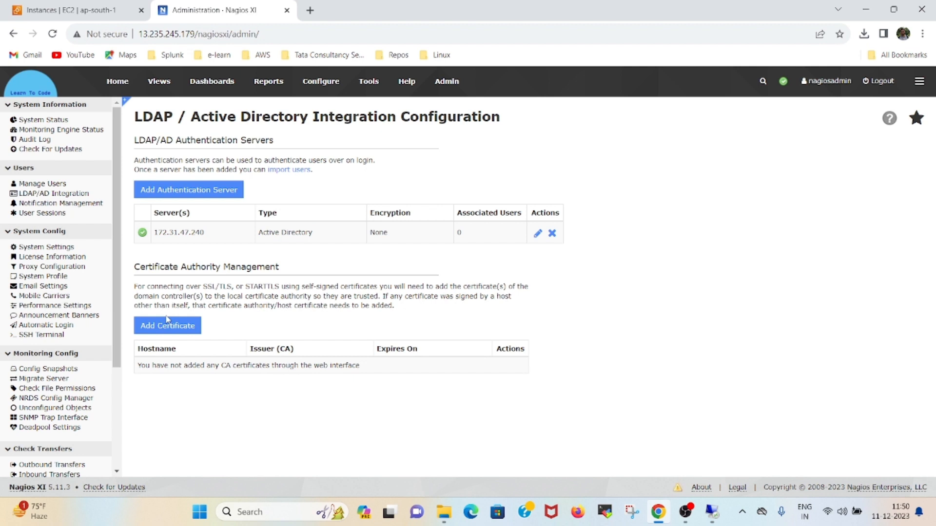
# - From Manage Users, open the LDAP/AD user import login and enter username Administrator
pyautogui.click(47, 186)
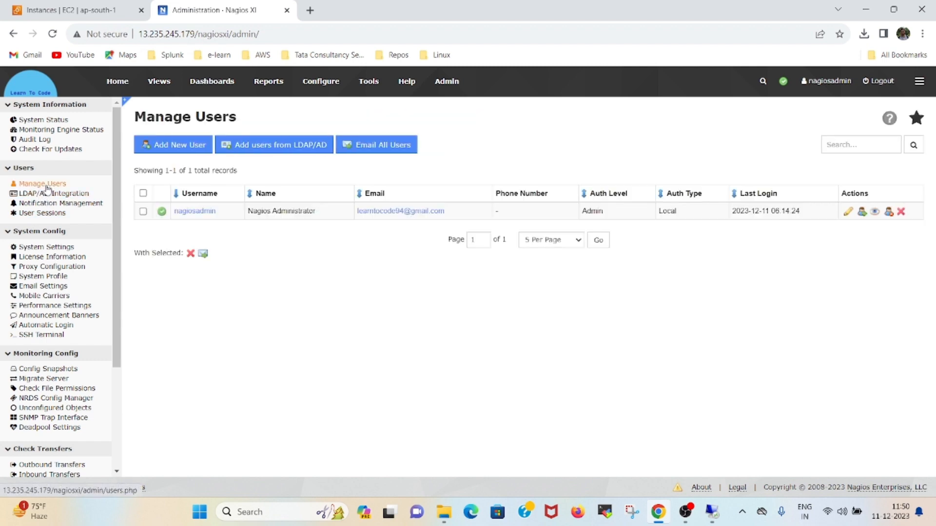
pyautogui.click(250, 149)
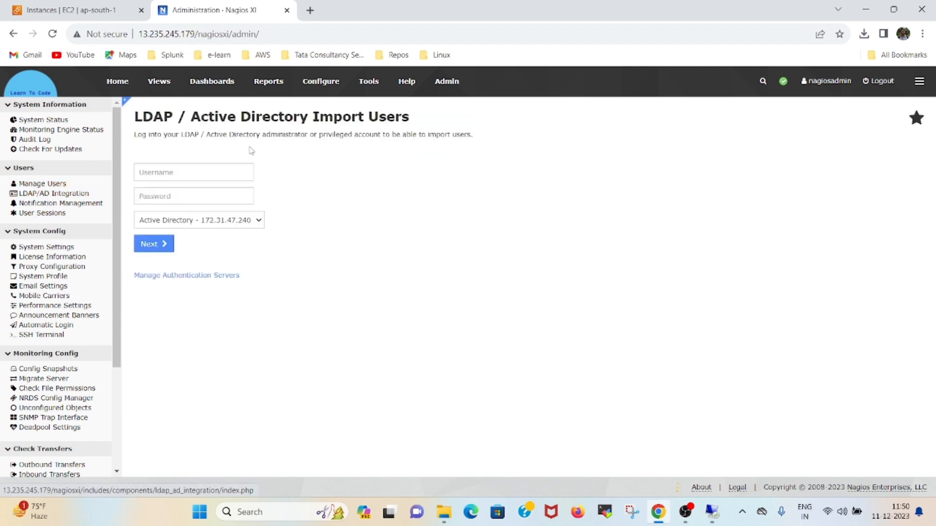
pyautogui.click(181, 173)
pyautogui.write('A')
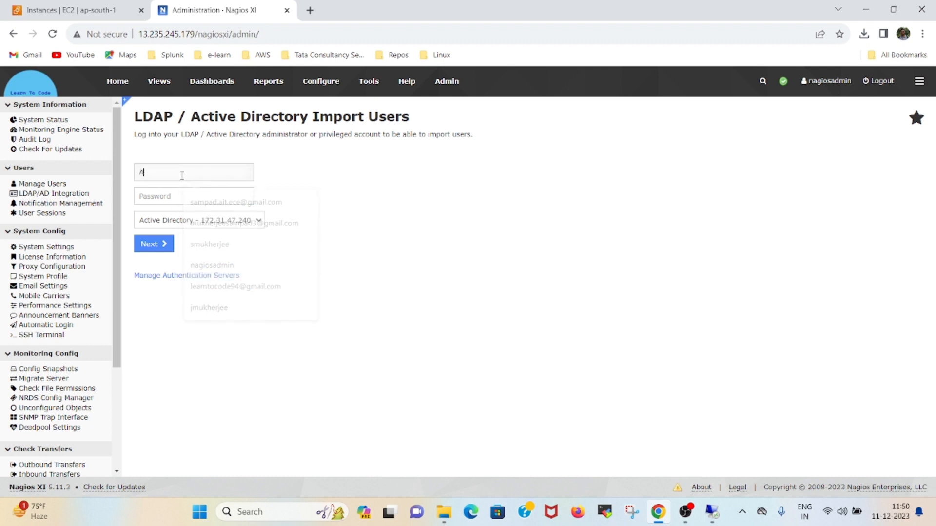
pyautogui.write('dministrator')
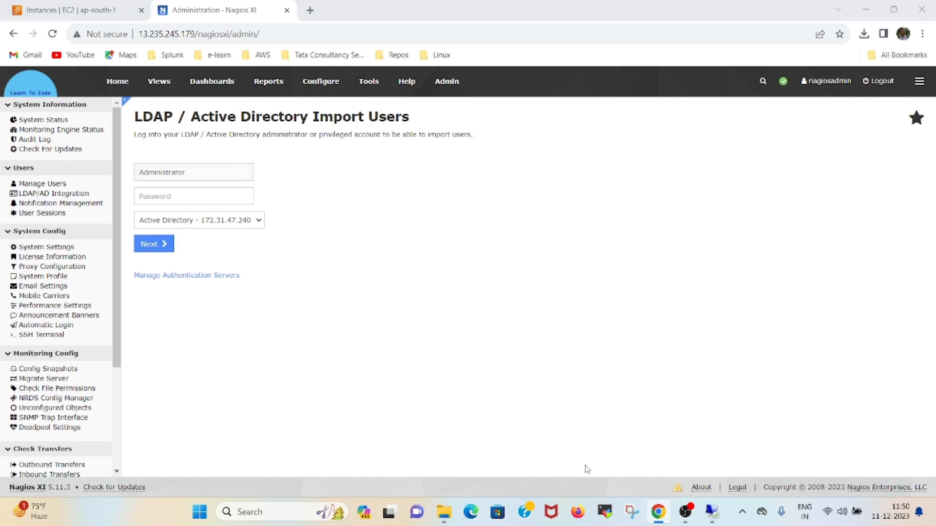
pyautogui.press('super')
# - Copy the stored administrator password from Notepad++ and return to Nagios's password field
pyautogui.write('n')
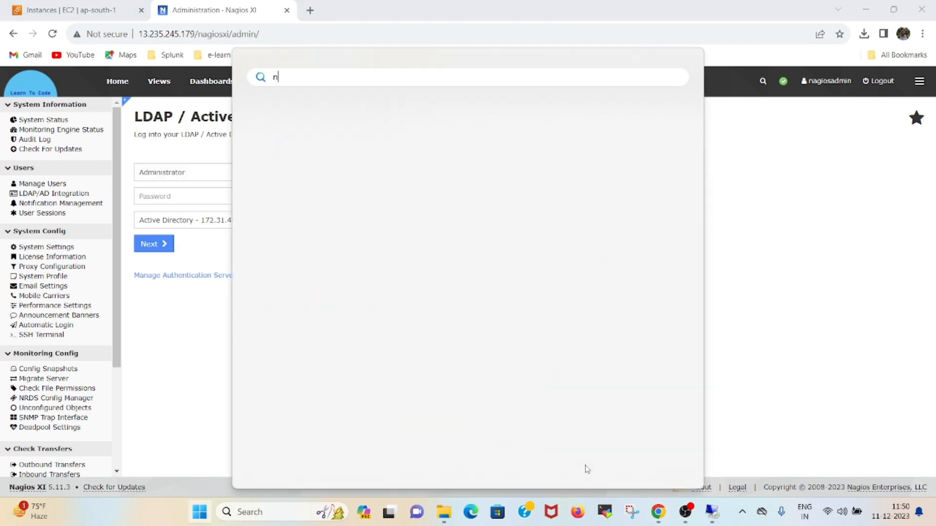
pyautogui.write('otepad')
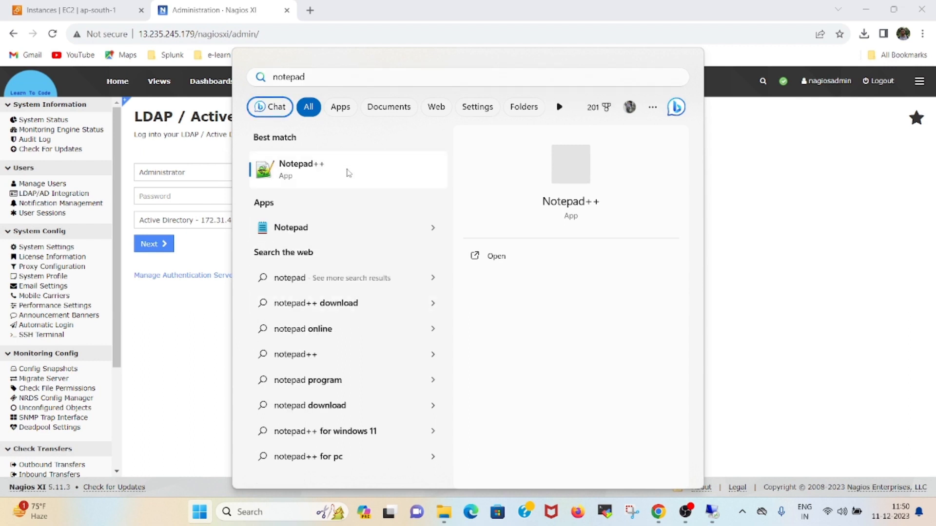
pyautogui.click(306, 177)
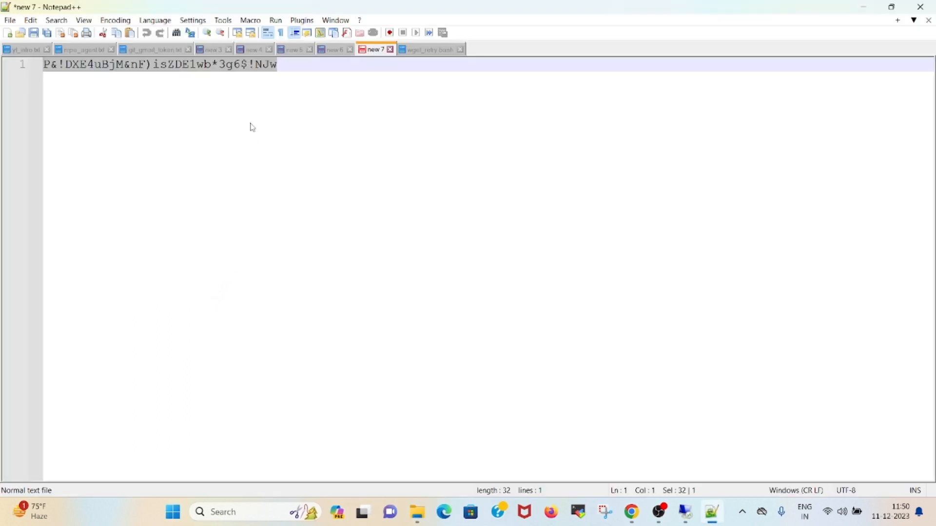
pyautogui.rightClick(243, 68)
pyautogui.click(260, 83)
pyautogui.click(867, 8)
pyautogui.click(181, 196)
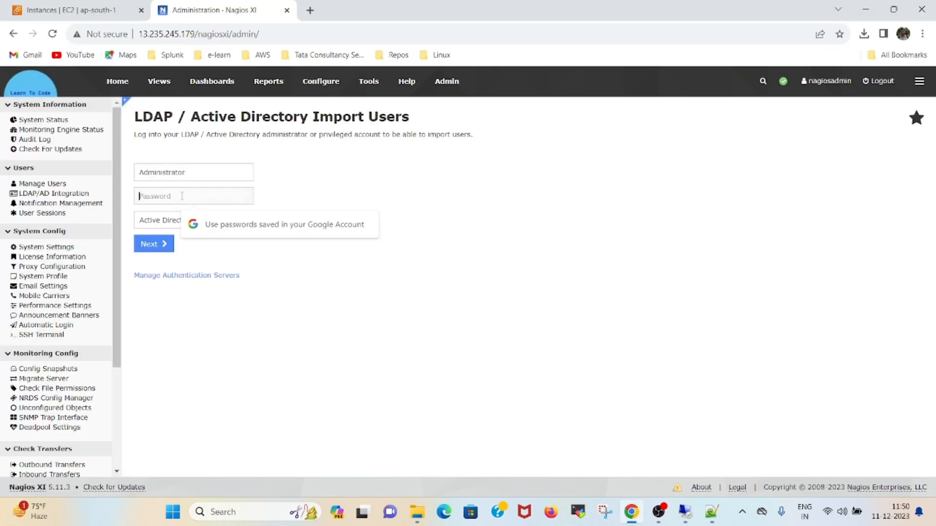
# - Sign in with the pasted password and add the two domain users from the Users folder
pyautogui.hotkey('ctrl', 'v')
pyautogui.click(165, 245)
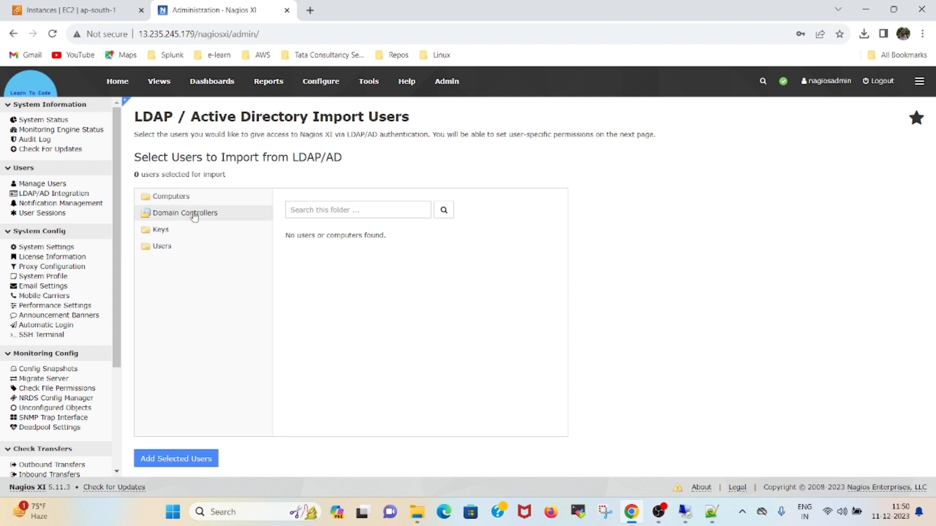
pyautogui.click(176, 247)
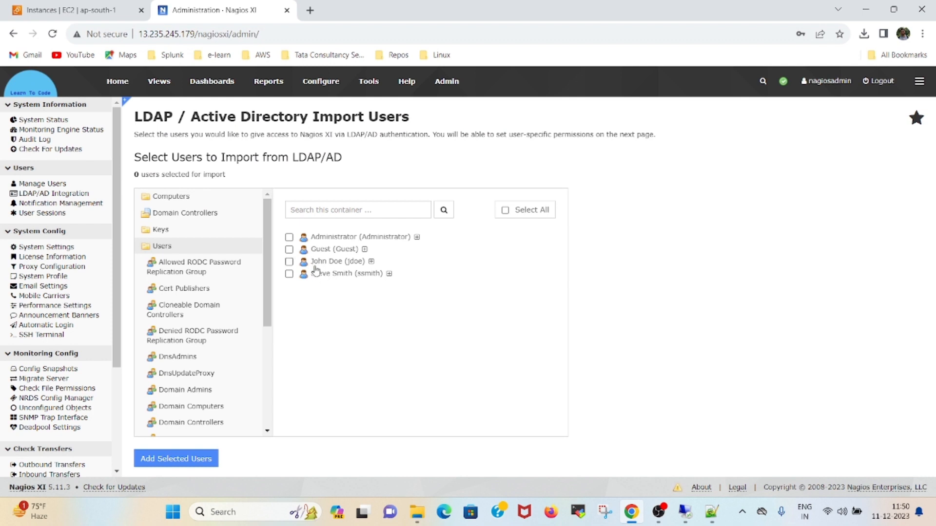
pyautogui.click(289, 262)
pyautogui.click(289, 274)
pyautogui.click(191, 461)
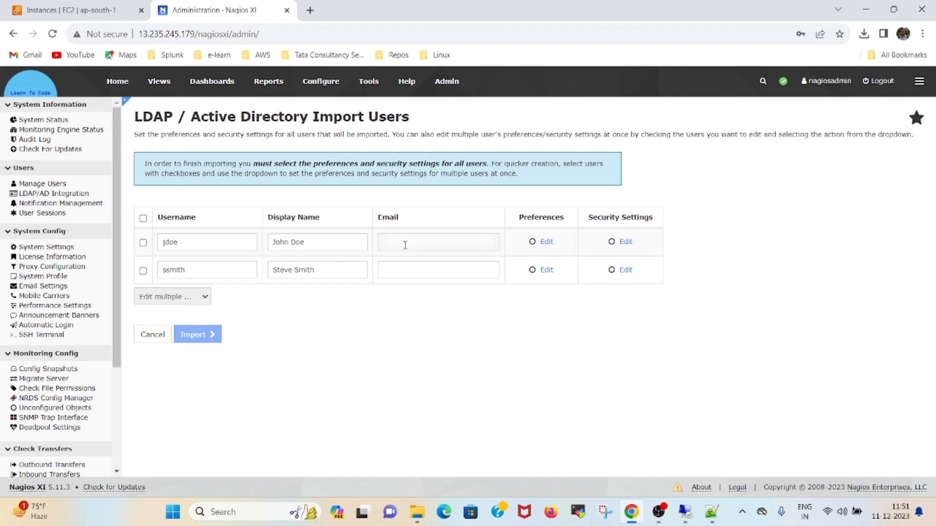
# - Enter each importing user's e-mail address, then open the first user's Preferences
pyautogui.click(398, 269)
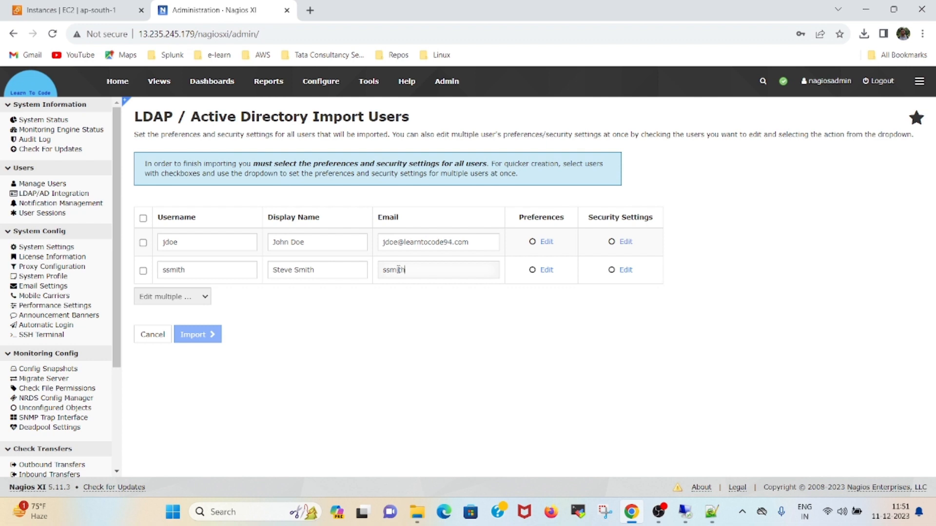
pyautogui.click(545, 243)
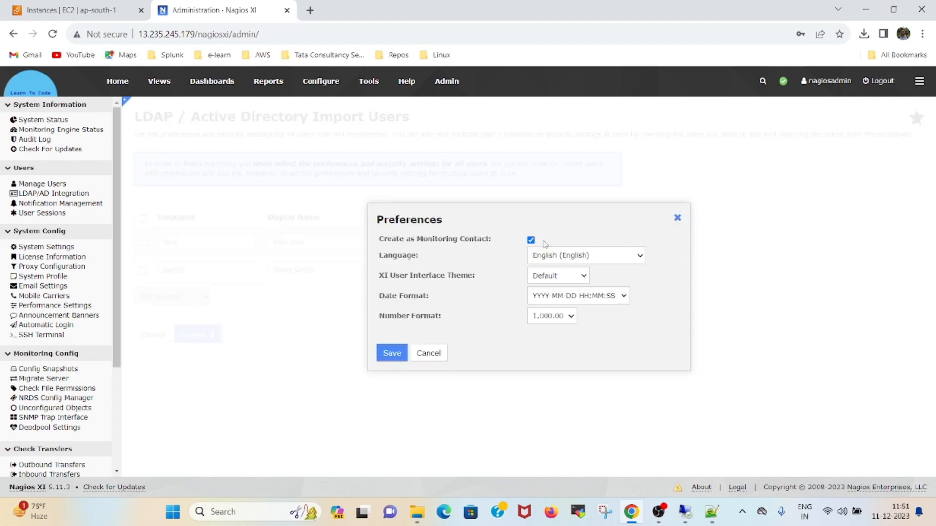
# - Save the first user's preferences and grant all five permissions plus Full Core Config Manager access
pyautogui.click(389, 355)
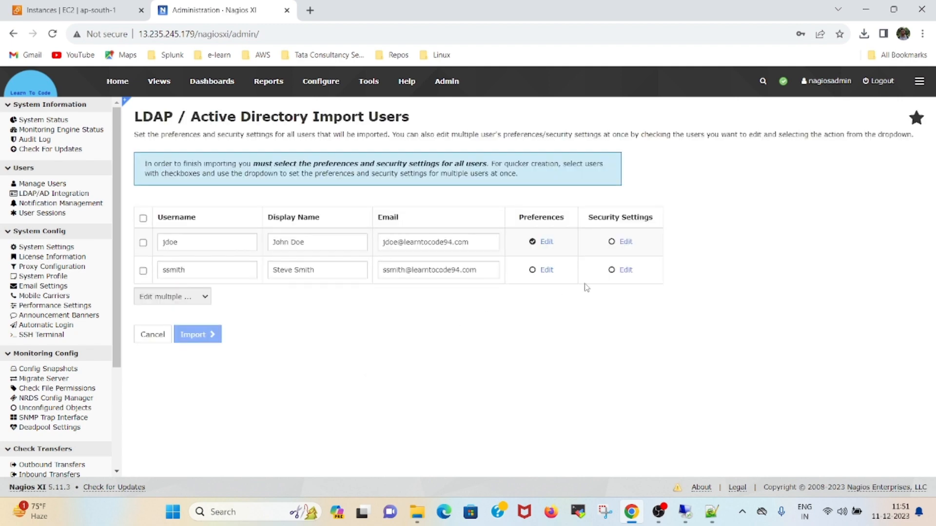
pyautogui.click(621, 243)
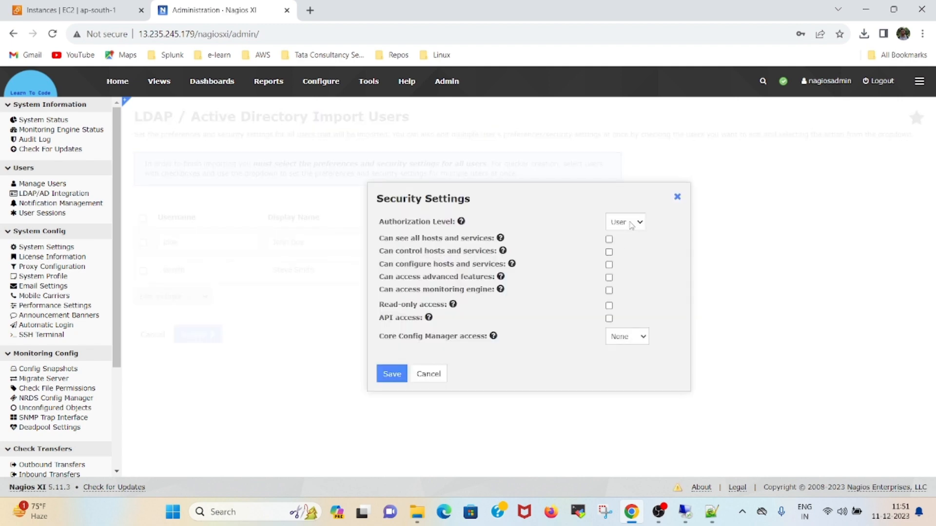
pyautogui.click(608, 239)
pyautogui.click(608, 252)
pyautogui.click(608, 265)
pyautogui.click(609, 278)
pyautogui.click(609, 291)
pyautogui.click(624, 336)
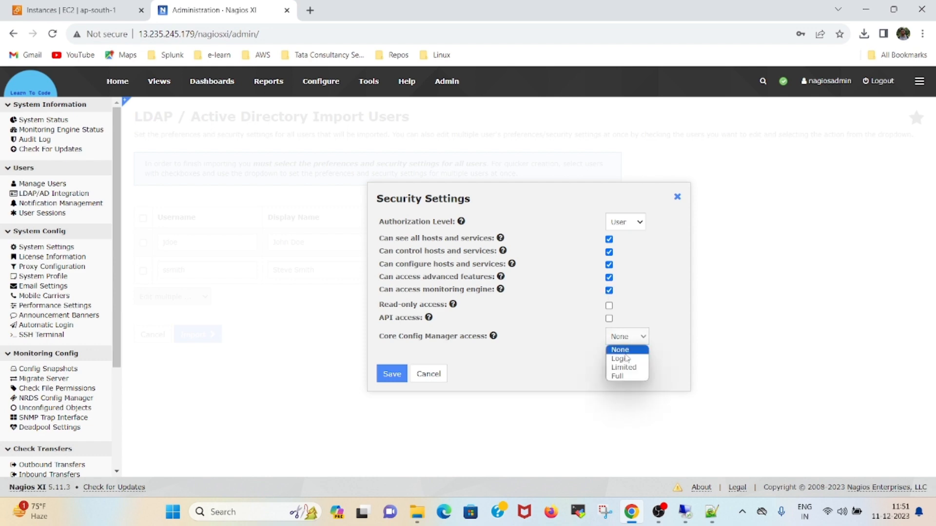
pyautogui.click(622, 377)
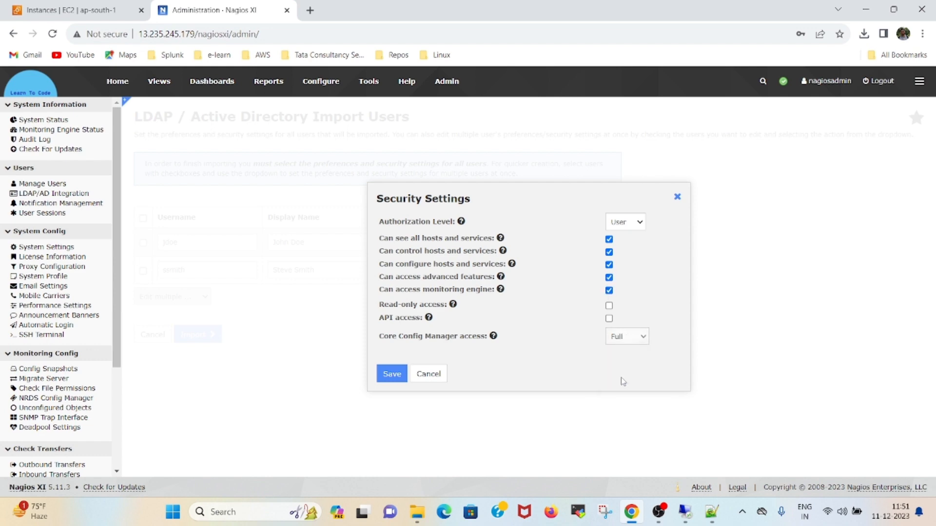
pyautogui.click(394, 375)
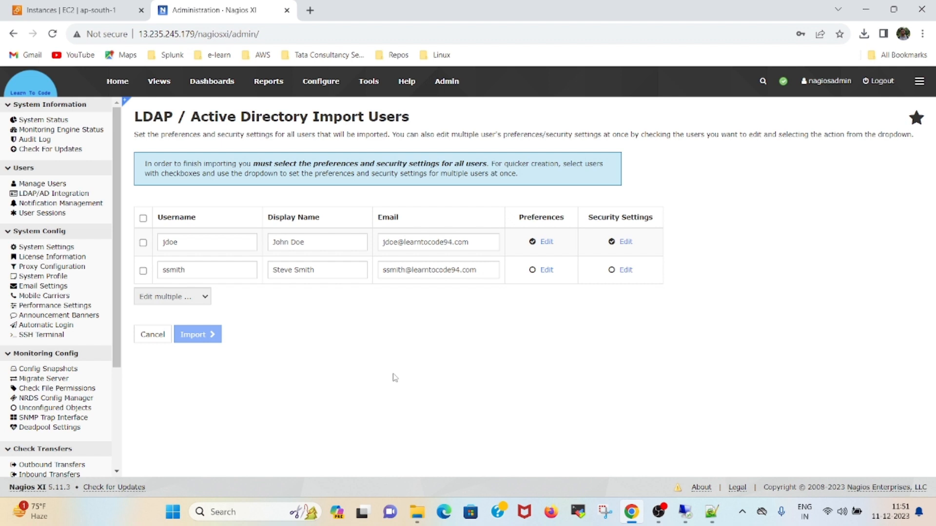
# - Give the second user the same preferences and full permissions, then import both users
pyautogui.click(546, 271)
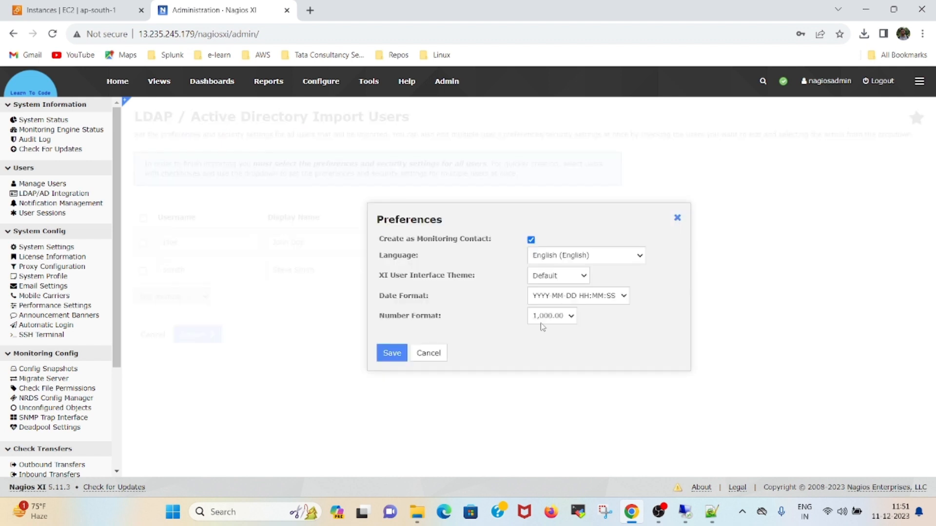
pyautogui.click(392, 353)
pyautogui.click(623, 271)
pyautogui.click(609, 239)
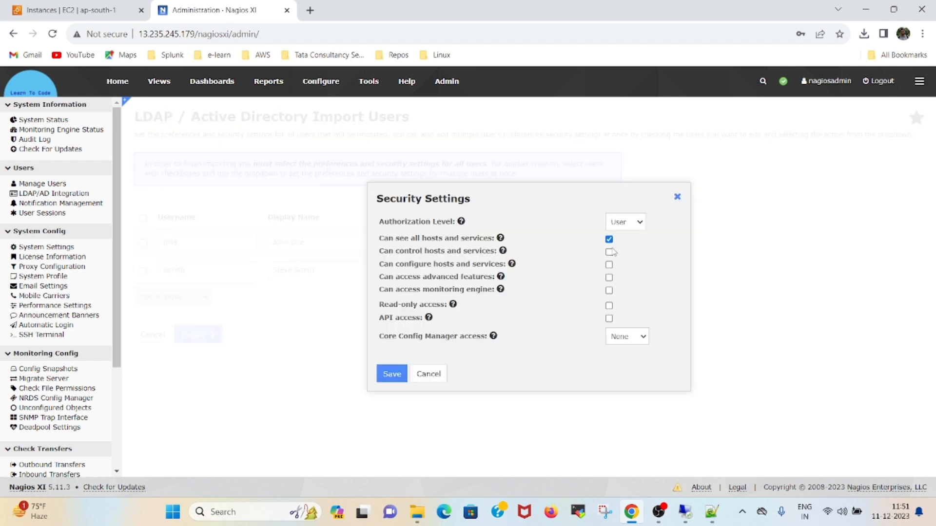
pyautogui.click(609, 252)
pyautogui.click(609, 265)
pyautogui.click(609, 277)
pyautogui.click(609, 290)
pyautogui.click(621, 341)
pyautogui.click(622, 378)
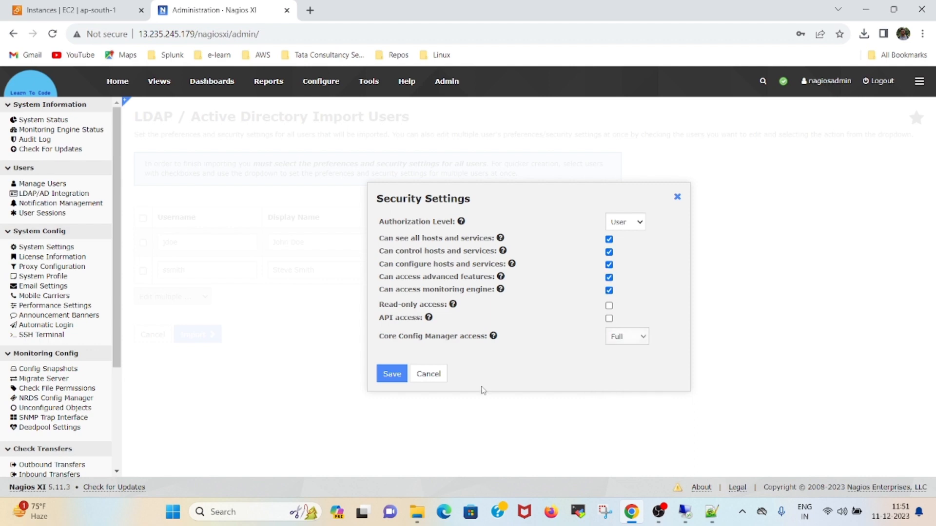
pyautogui.click(393, 374)
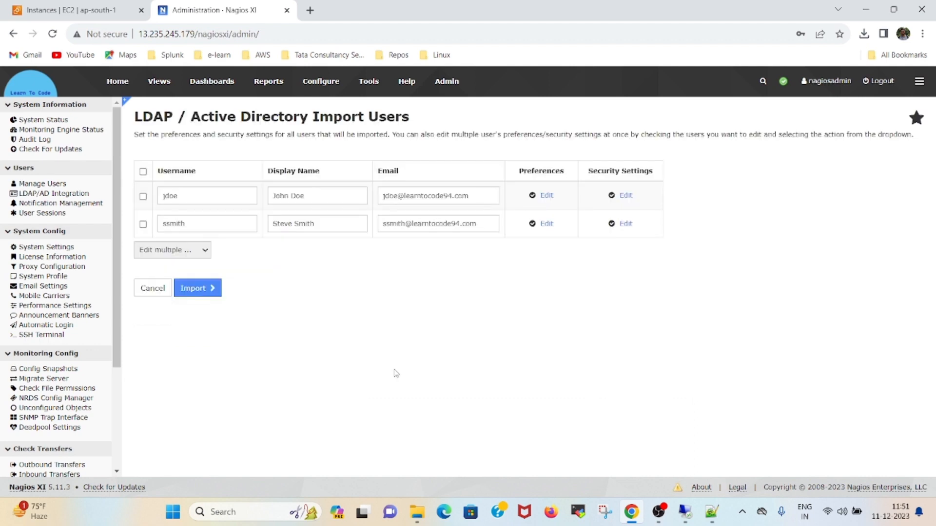
pyautogui.click(201, 288)
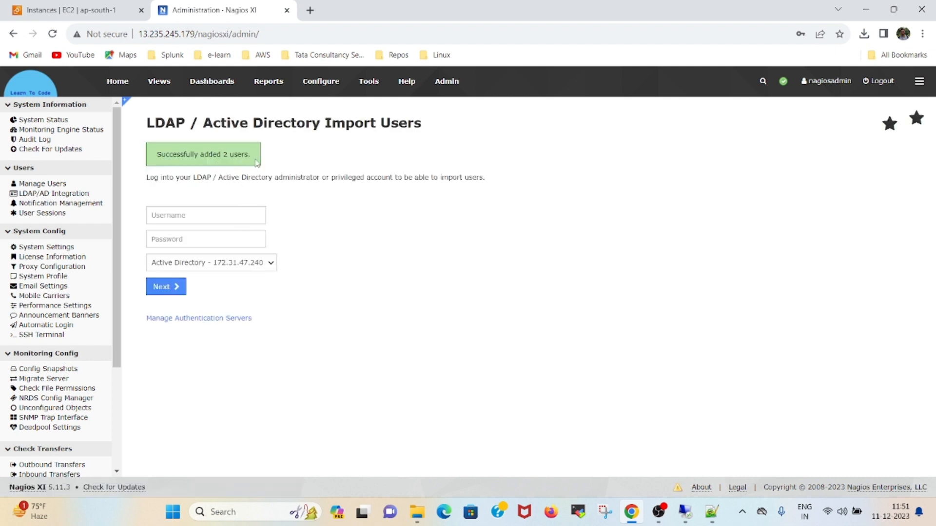
# - Check Manage Users lists the two imported AD users, then log out of admin
pyautogui.click(60, 186)
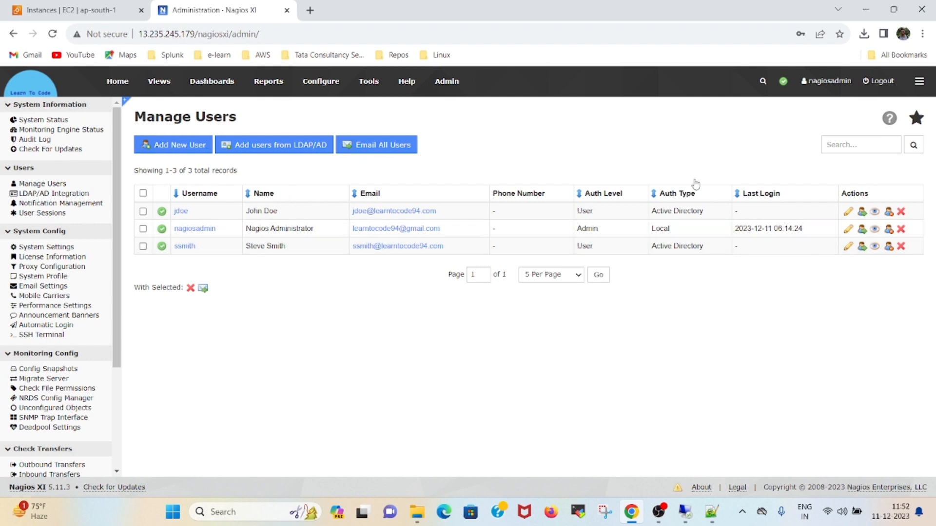
pyautogui.click(882, 84)
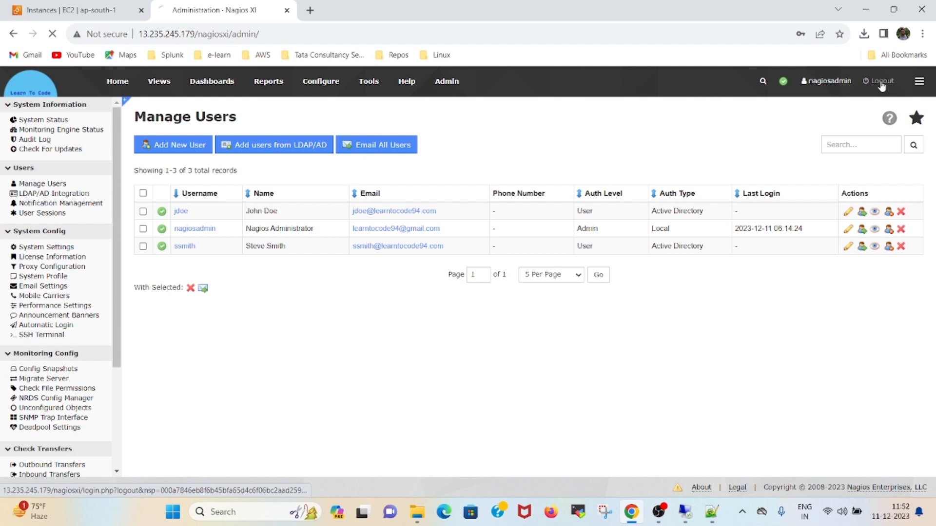
# - Log in with the first imported AD user's username and password, dismissing Chrome's password warning
pyautogui.click(251, 219)
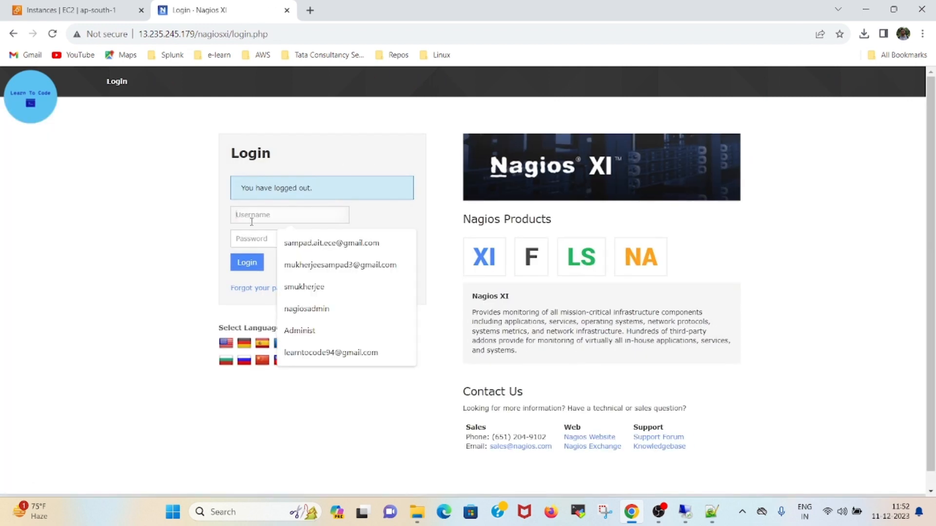
pyautogui.write('jdoe')
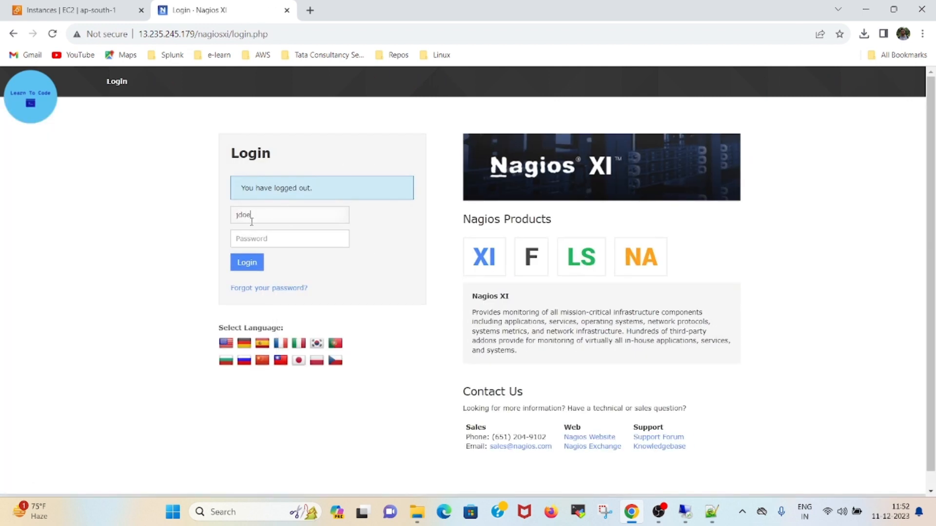
pyautogui.press('Tab')
pyautogui.write('••')
pyautogui.click(247, 263)
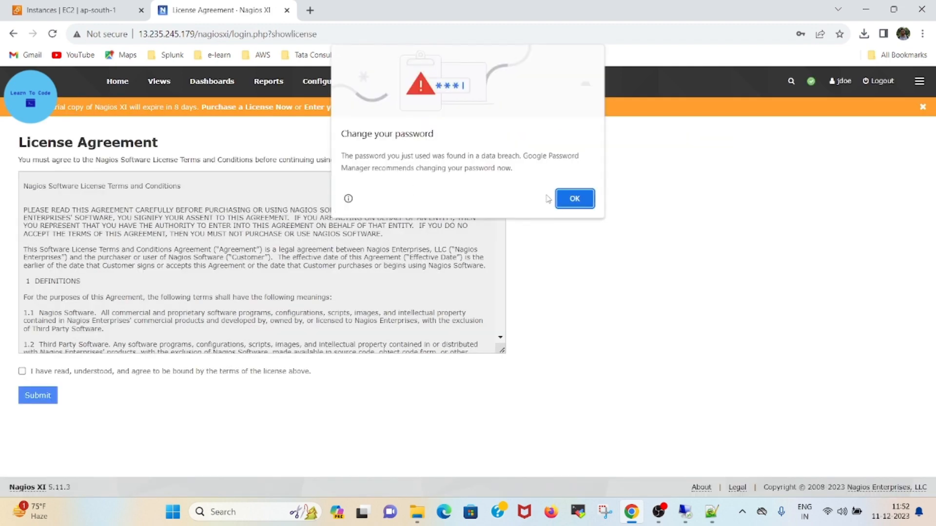
pyautogui.click(558, 200)
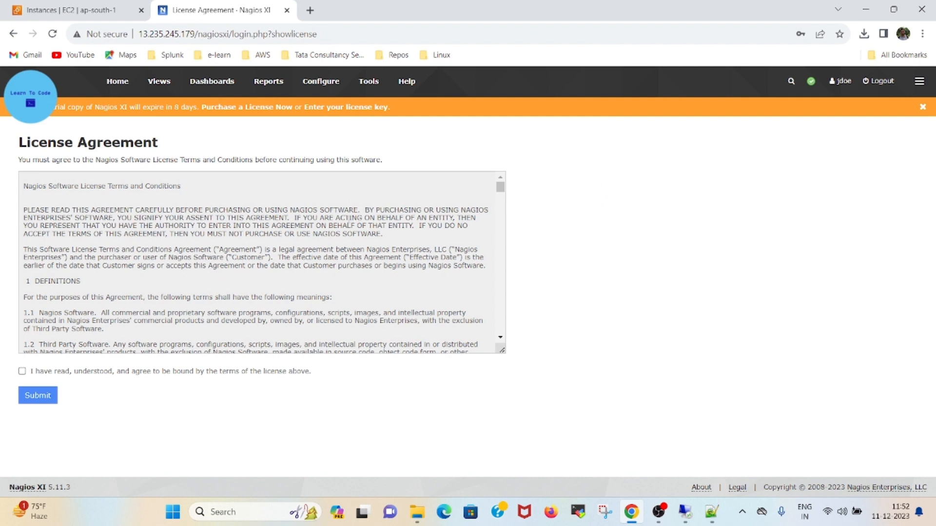
# - Accept the Nagios XI license agreement to reach the Home Dashboard, then switch to OBS Studio
pyautogui.click(22, 371)
pyautogui.click(39, 395)
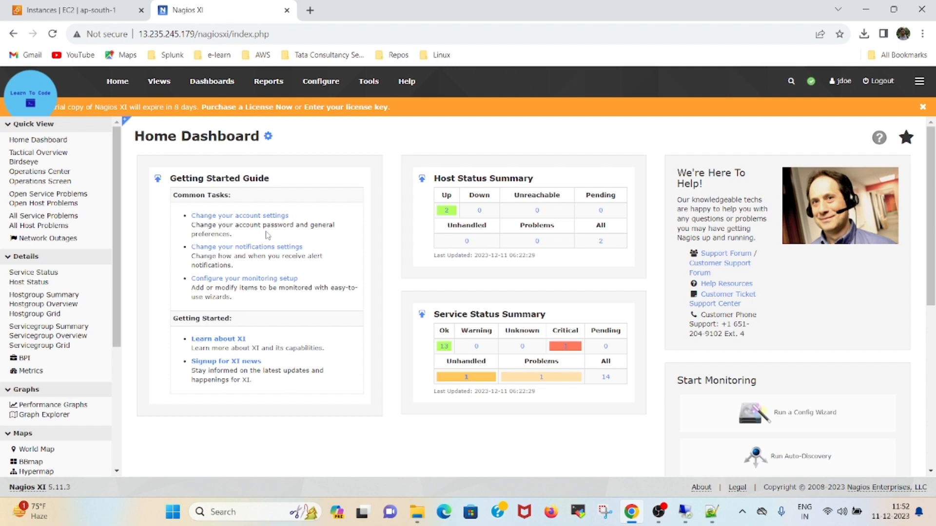
pyautogui.click(658, 512)
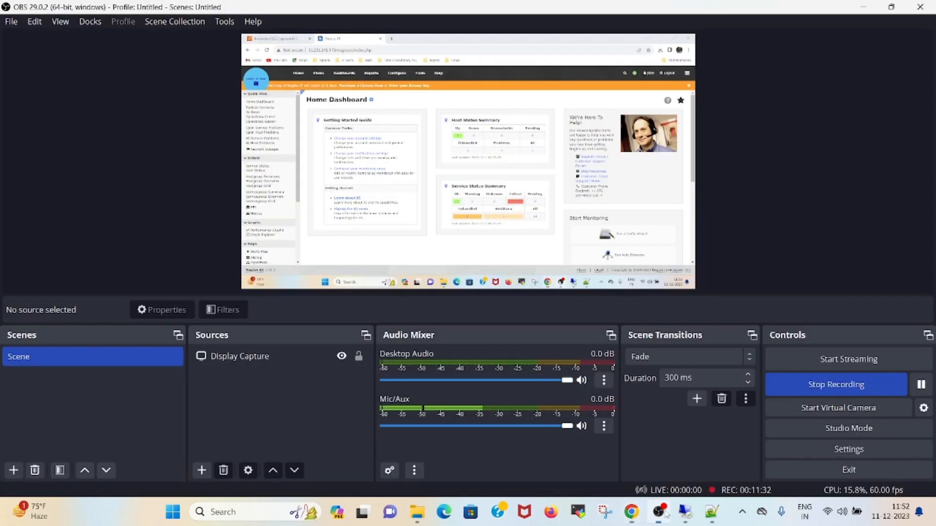